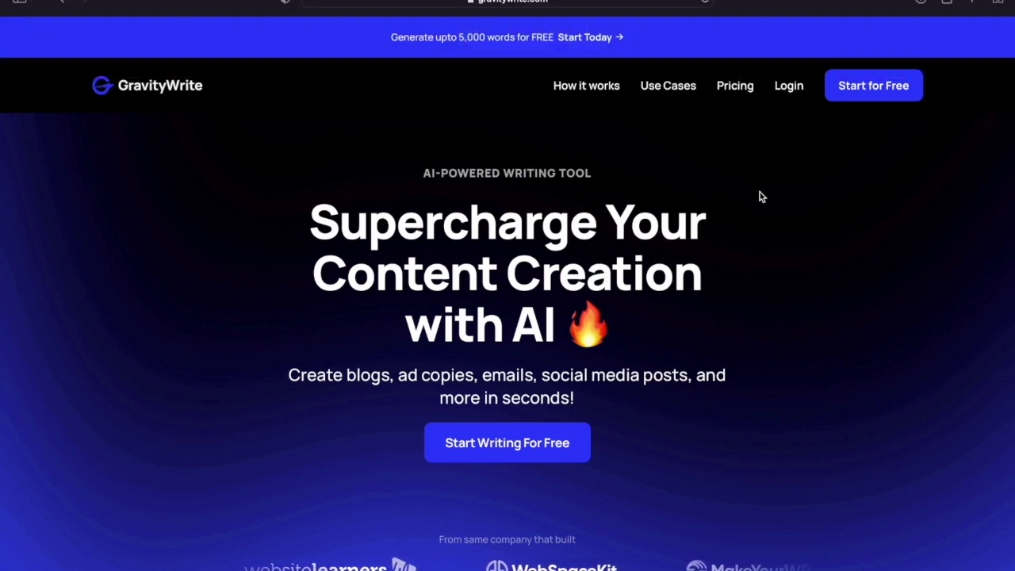
Step: Start using GravityWrite for free and open its Youtube Idea Generator tool
left_click(875, 92)
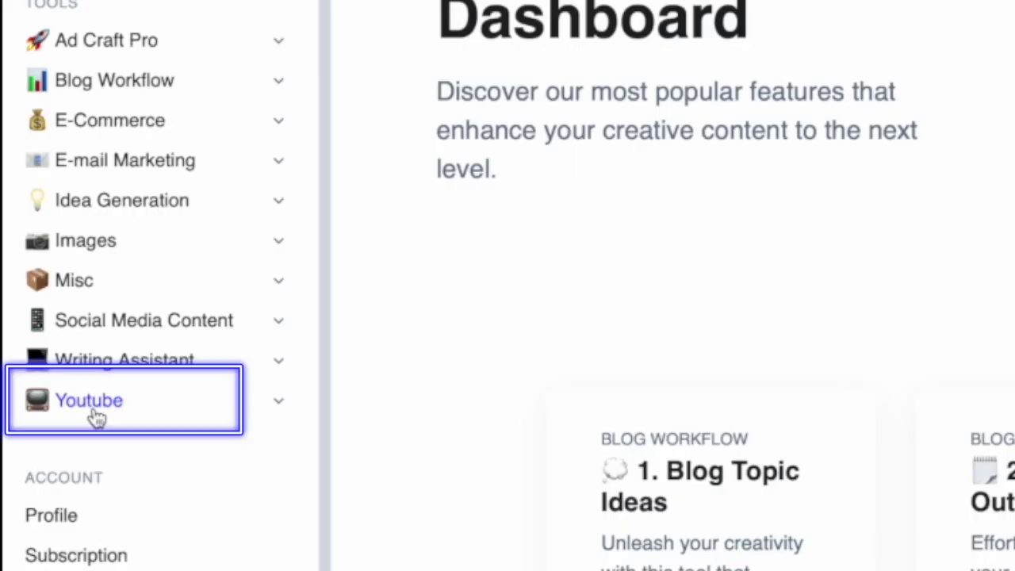
left_click(95, 418)
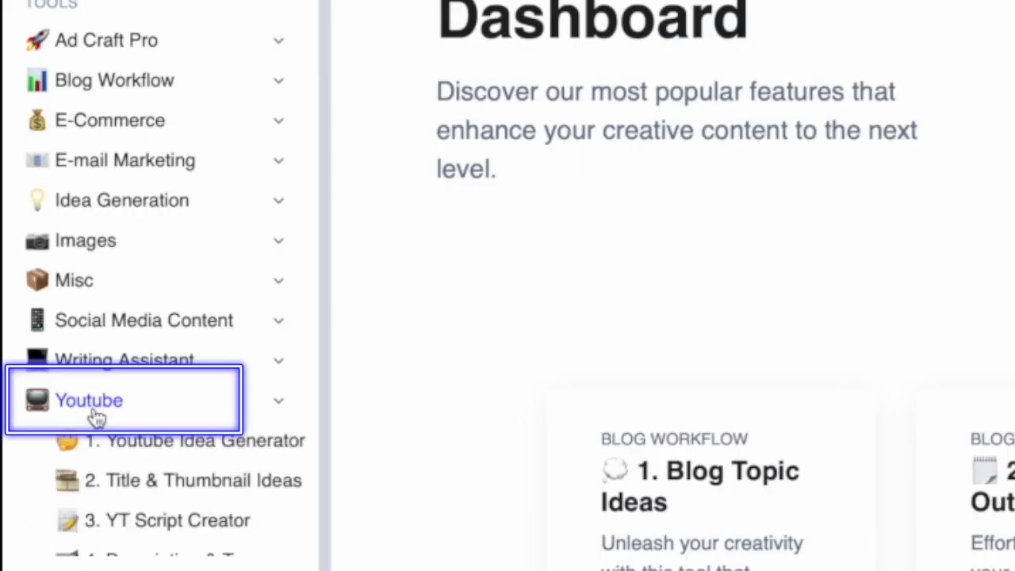
left_click(76, 469)
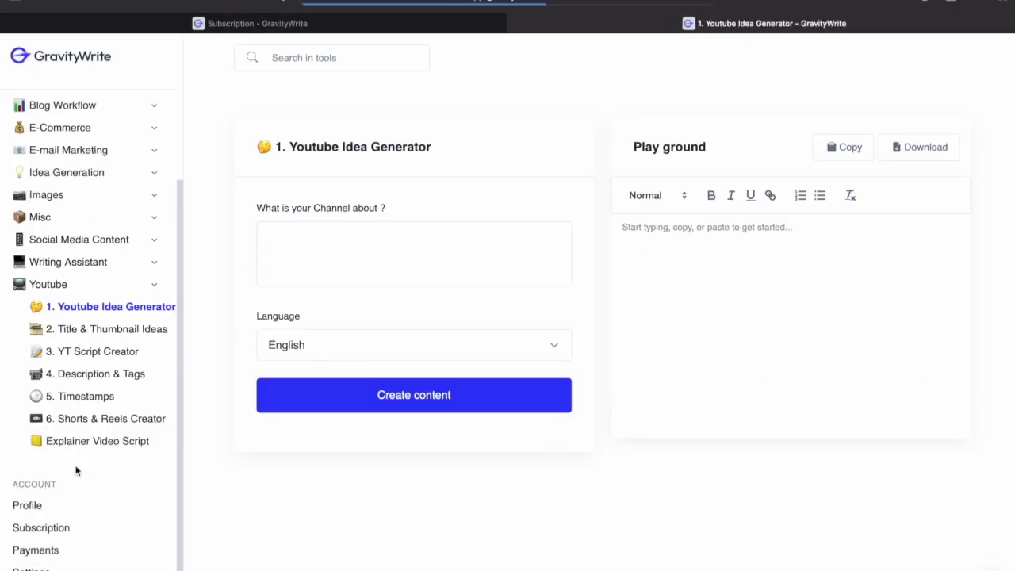
Step: Generate English YouTube video ideas for a channel about "self improvement"
left_click(330, 257)
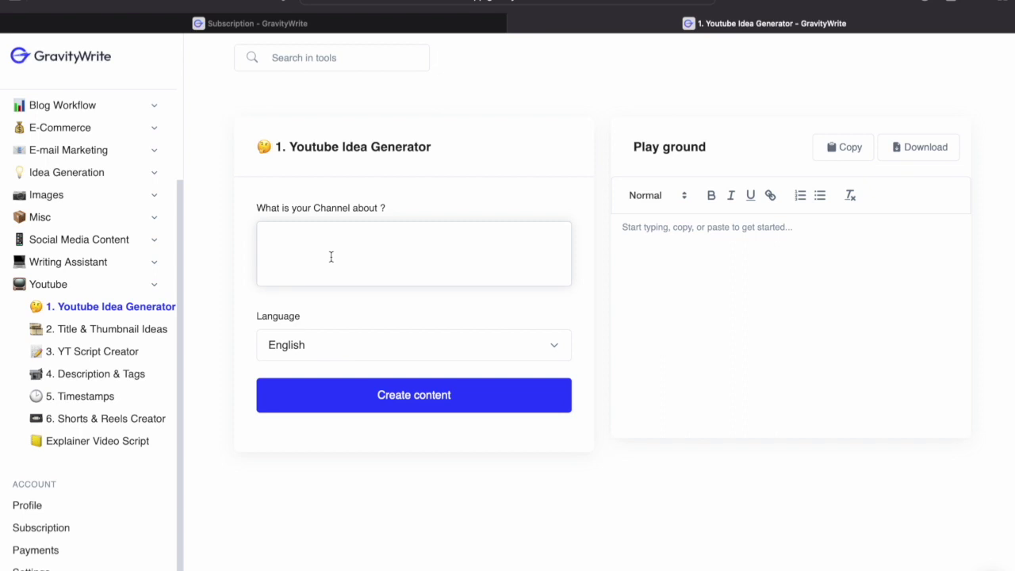
type("self improvement")
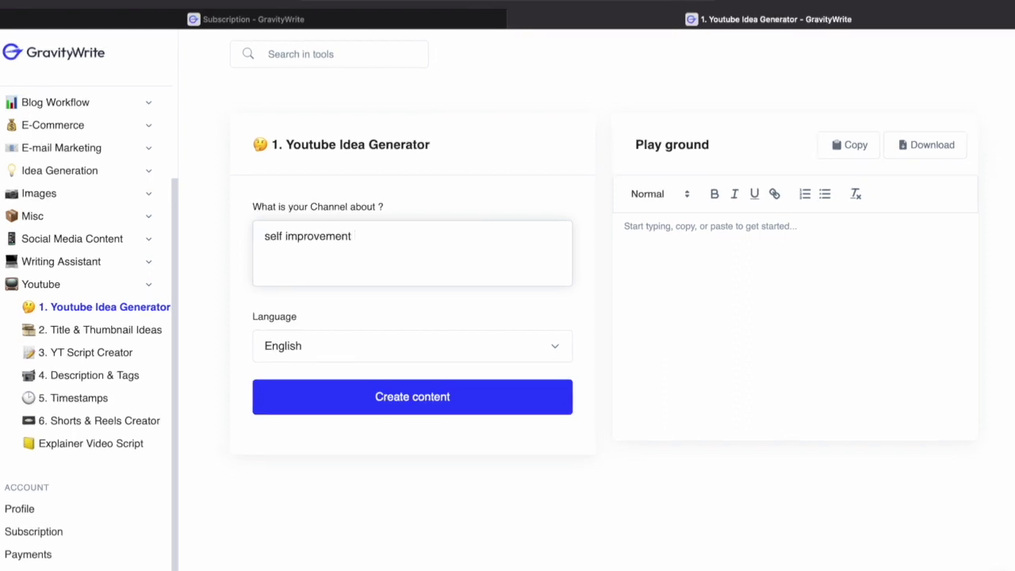
left_click(440, 409)
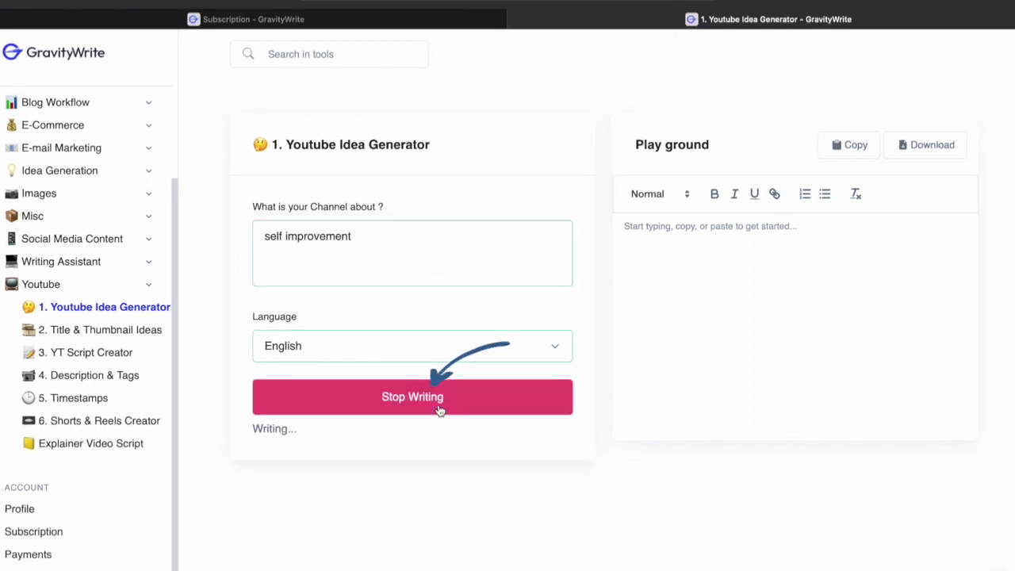
Step: Review the generated video ideas and copy the idea title "How to overcome fear and embrace change"
scroll(854, 344, "down", 5)
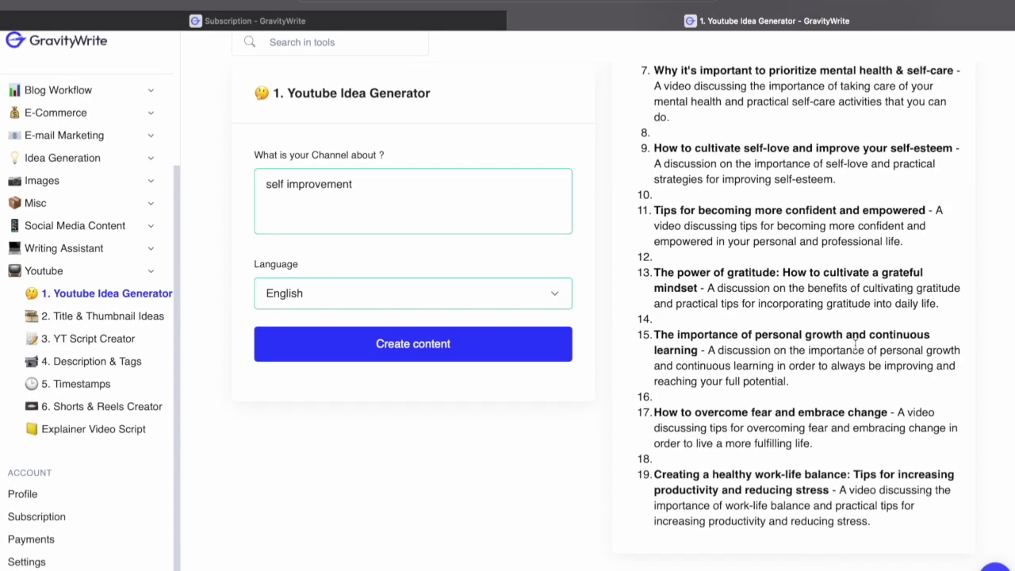
scroll(854, 344, "up", 5)
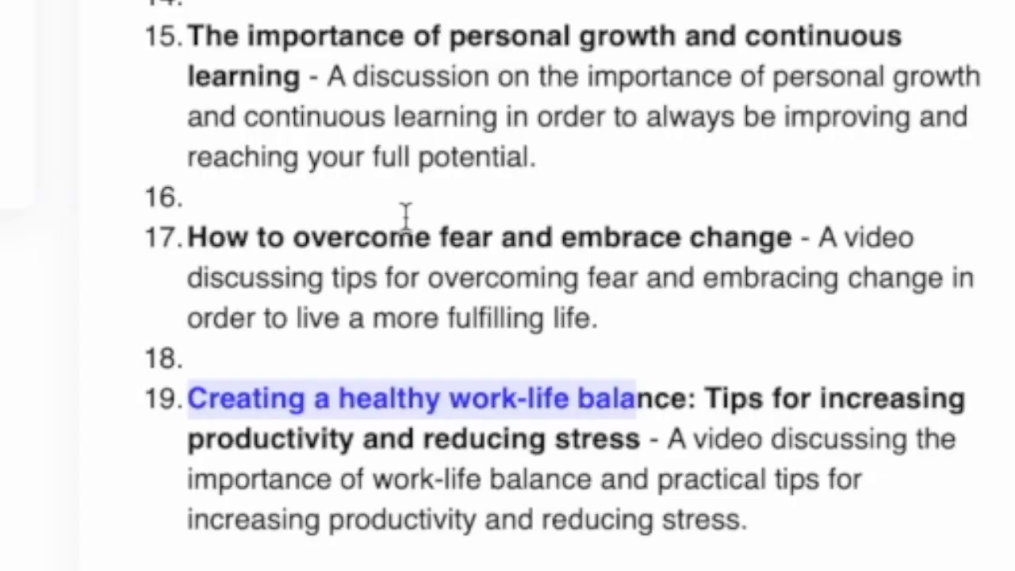
left_click(400, 214)
left_click_drag(190, 238, 704, 230)
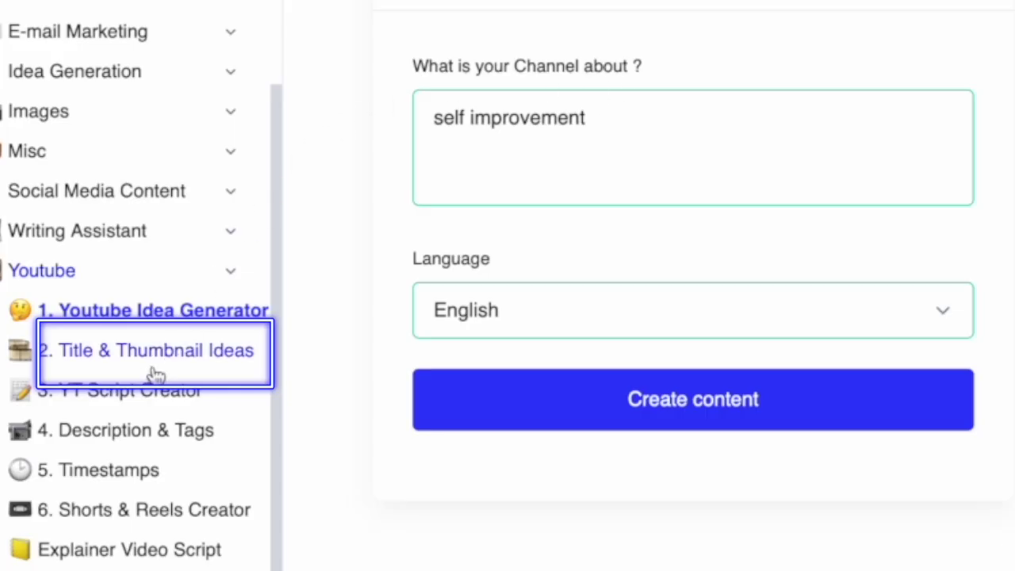
Step: Generate title and thumbnail ideas in English for the keywords "How to overcome fear and embrace change"
left_click(182, 369)
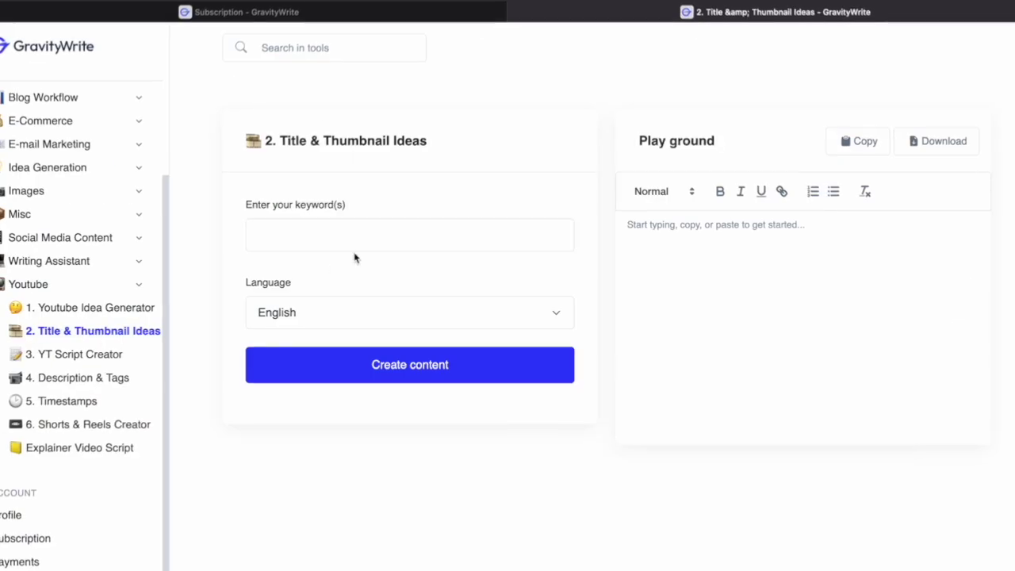
left_click(595, 193)
type("How to overcome fear and embrace change")
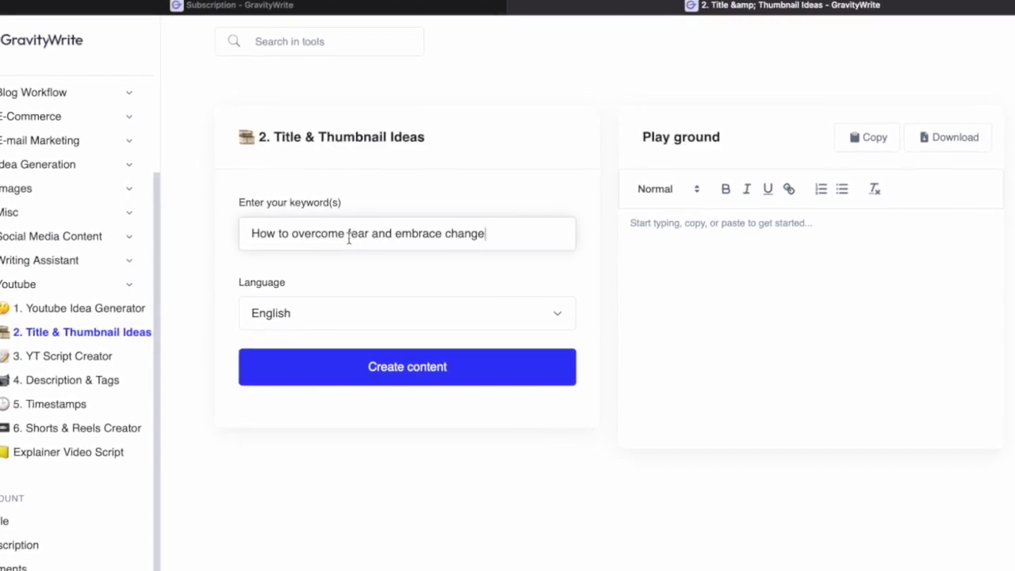
left_click(434, 366)
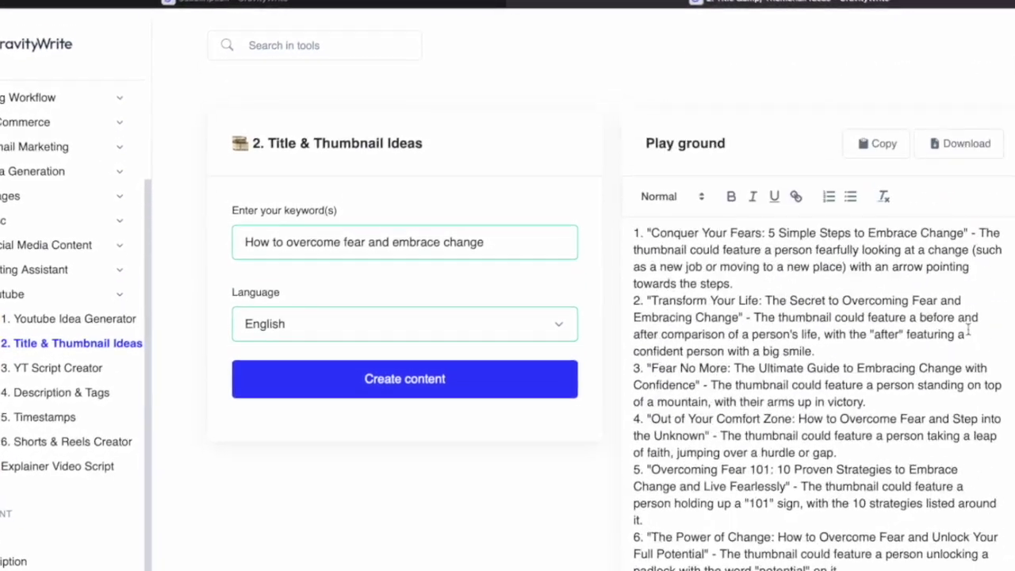
Step: Copy the second idea, "Transform Your Life", with its thumbnail suggestion into a new note in Notes
scroll(964, 328, "down", 10)
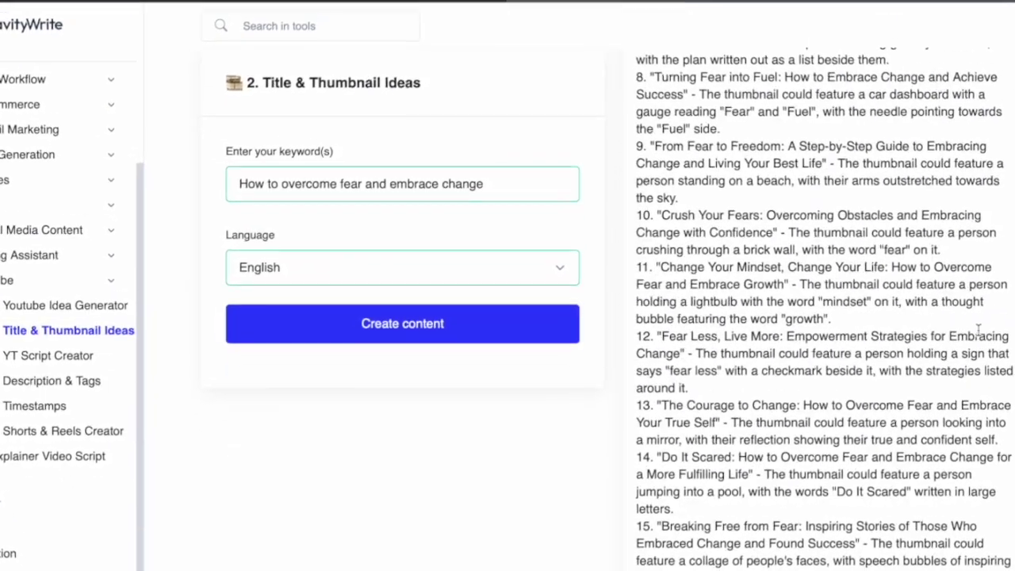
scroll(983, 331, "up", 10)
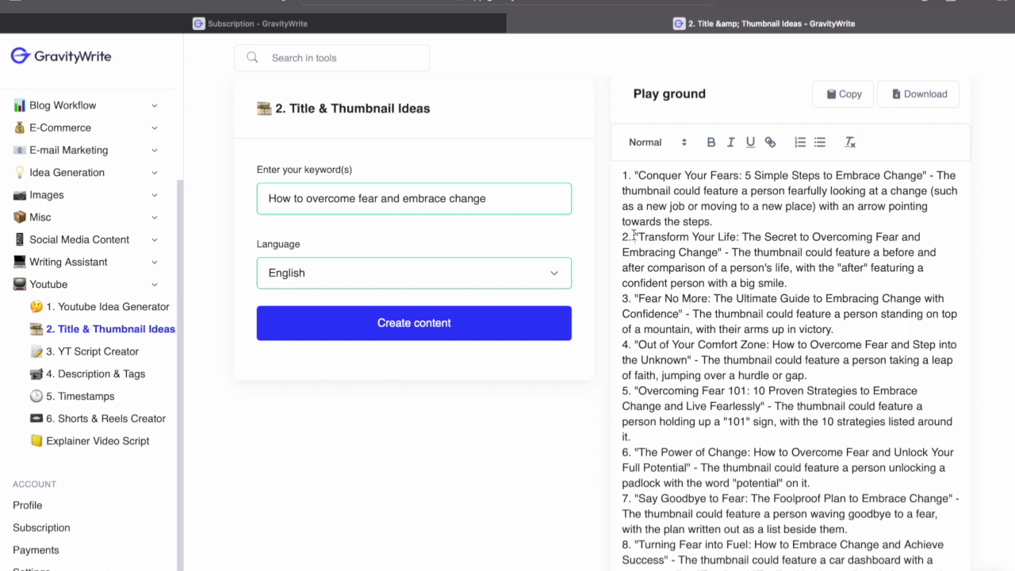
left_click_drag(633, 236, 811, 279)
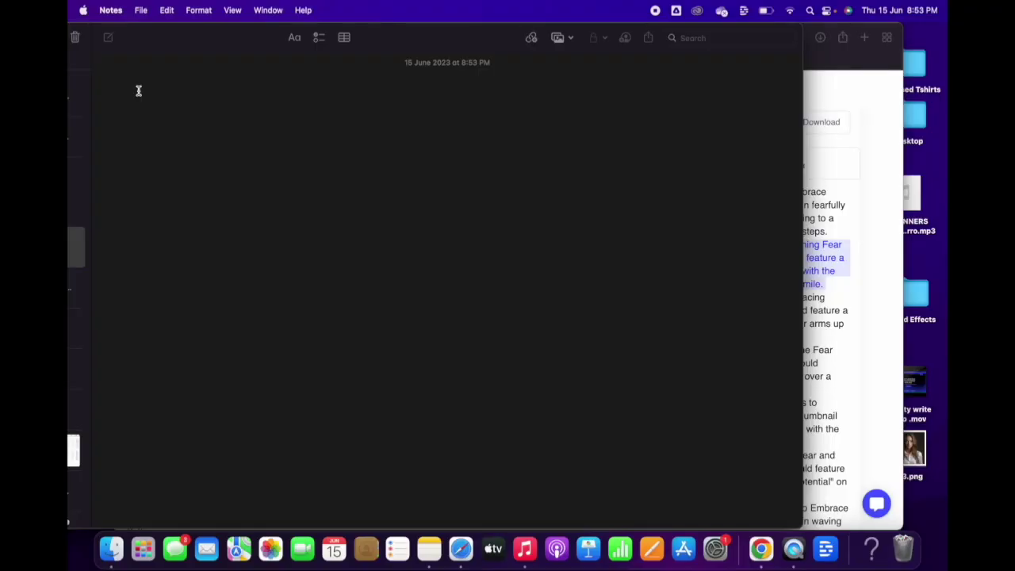
key("super+v")
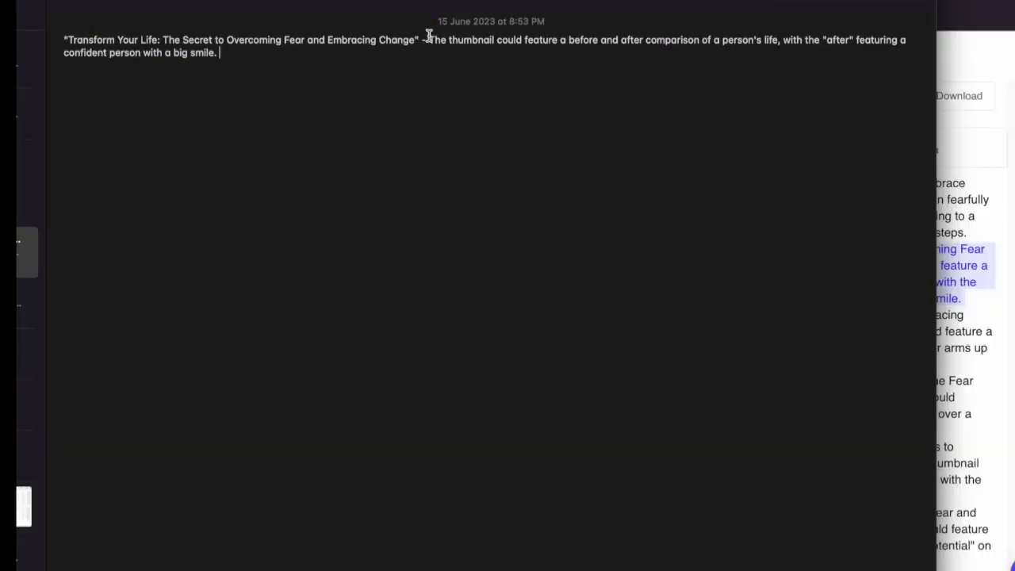
Step: Copy only the quoted video title from the note, without the thumbnail suggestion, and switch back to GravityWrite in the browser
left_click_drag(428, 38, 482, 72)
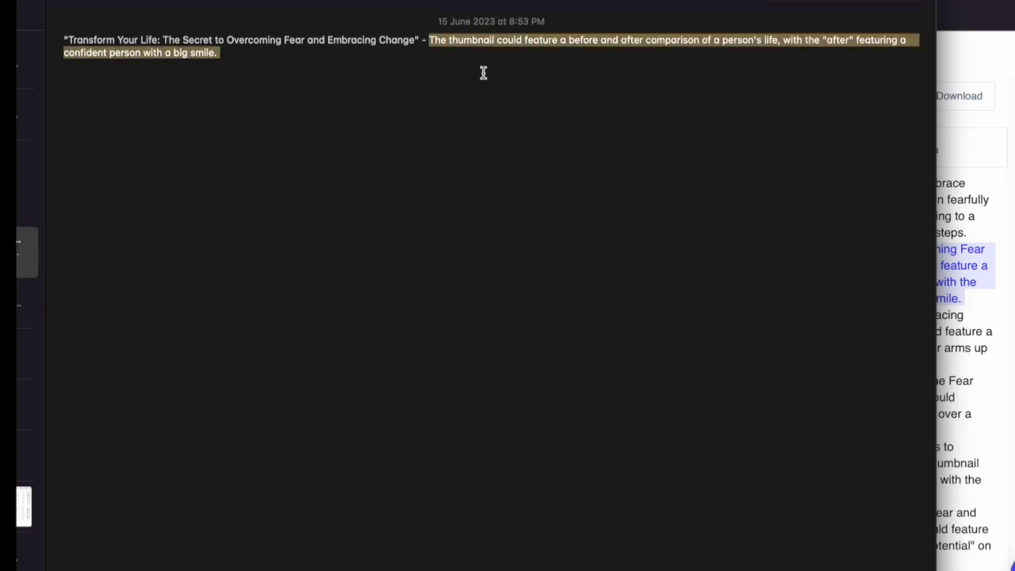
left_click(443, 94)
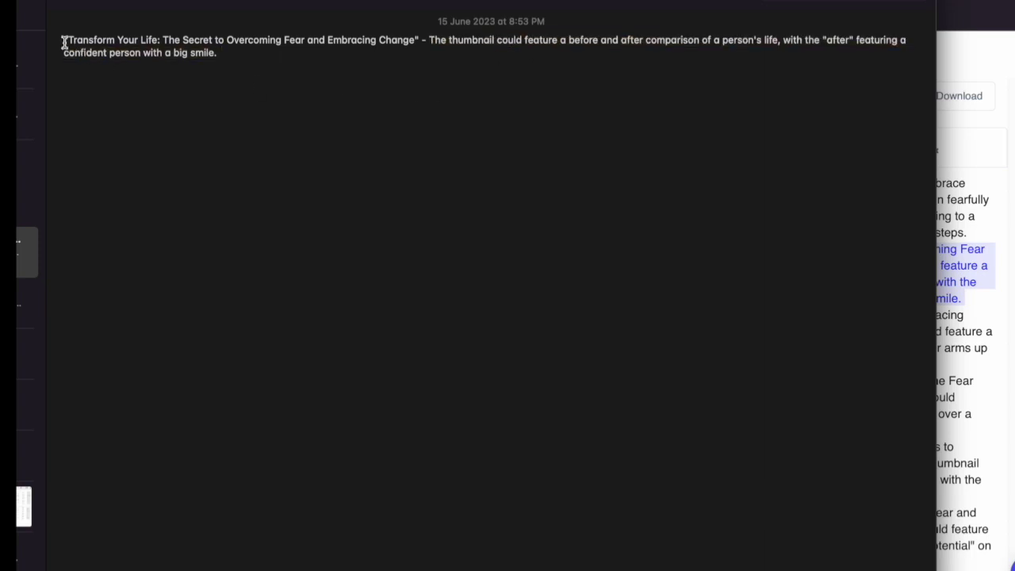
left_click_drag(64, 40, 421, 39)
key("ctrl+c")
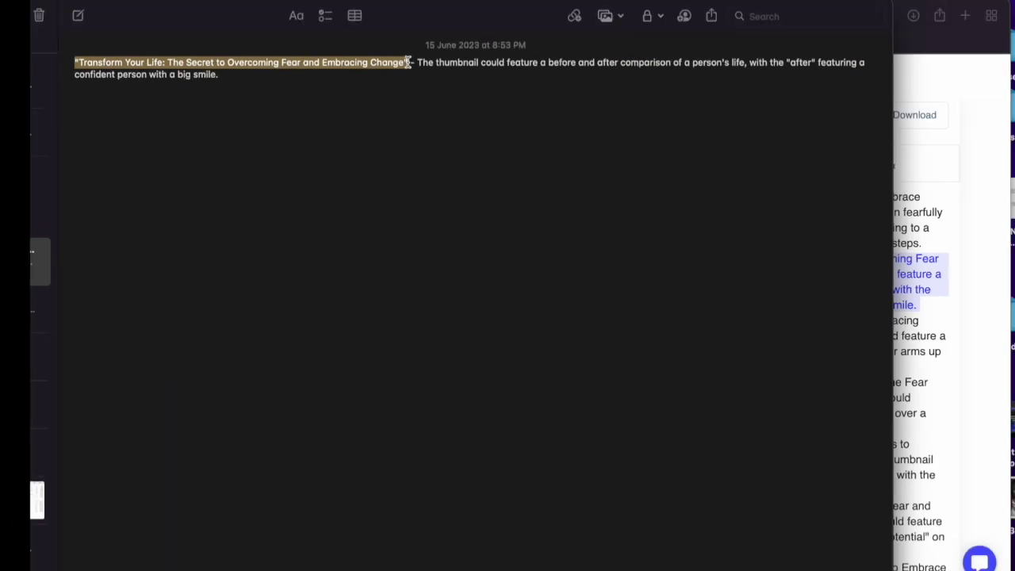
left_click(960, 101)
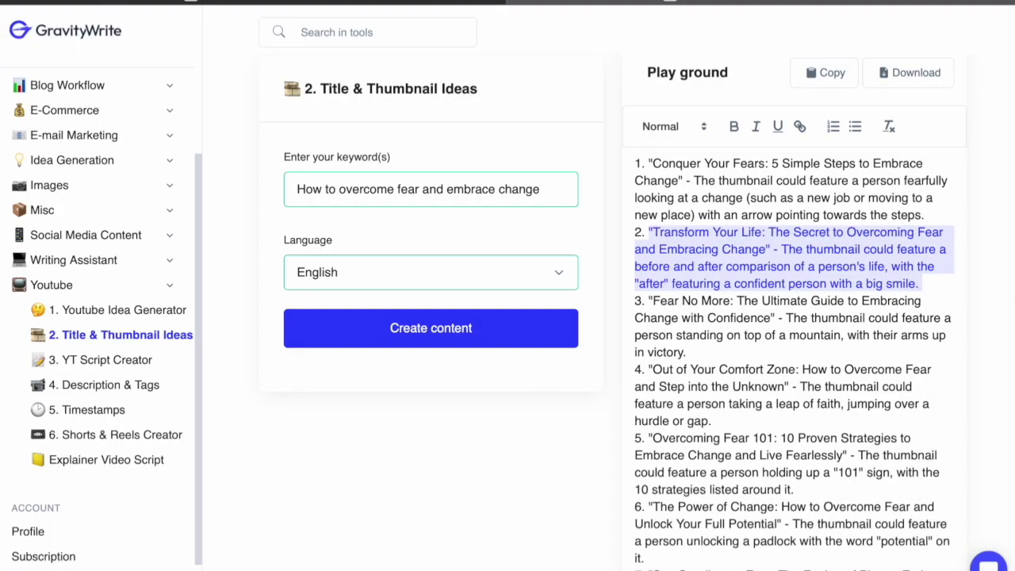
Step: Generate an English script in YT Script Creator for "Transform Your Life: The Secret to Overcoming Fear and Embracing Change", without the quotation marks
left_click(49, 363)
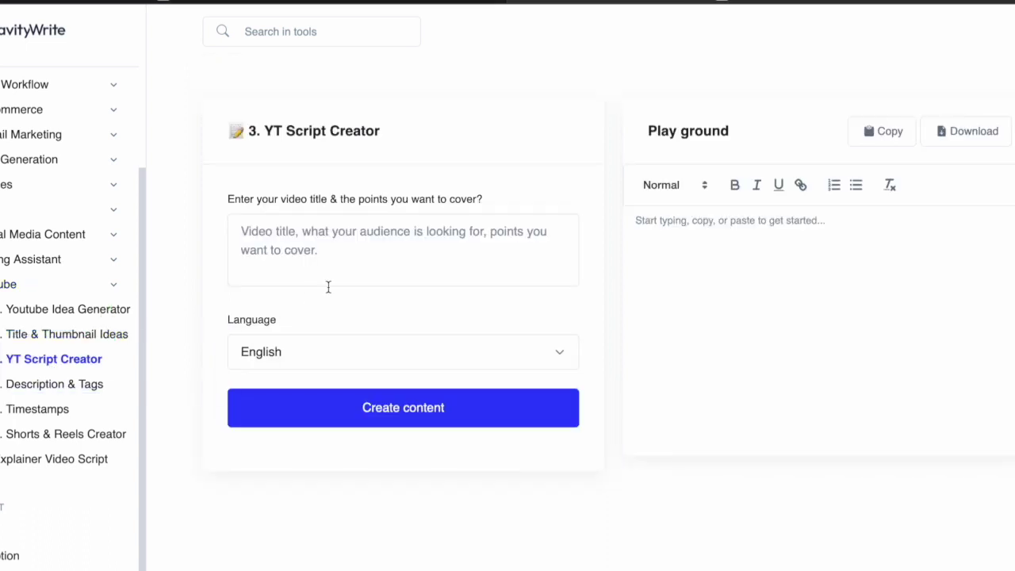
left_click(301, 249)
key("ctrl+v")
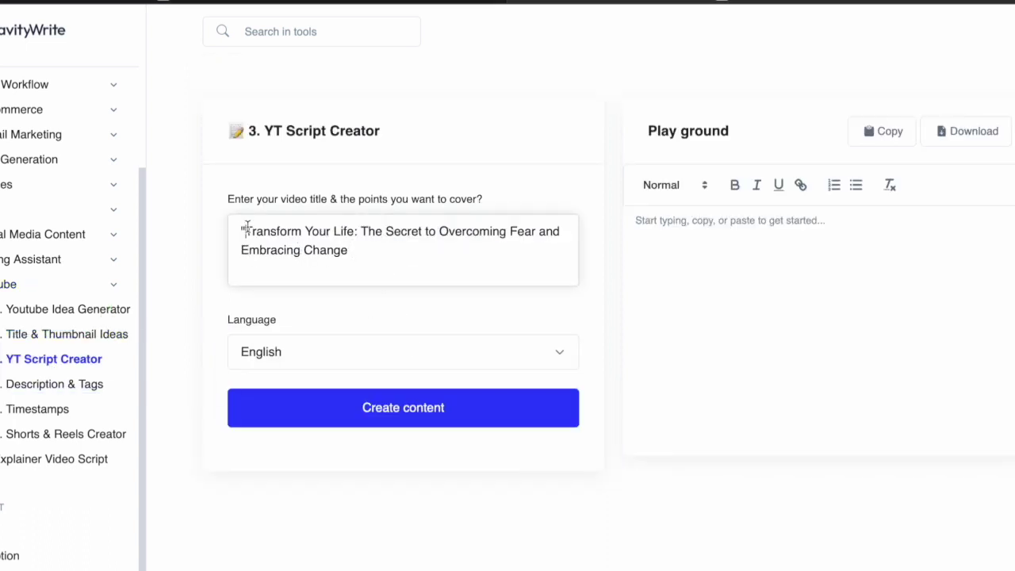
key("BackSpace")
left_click(441, 408)
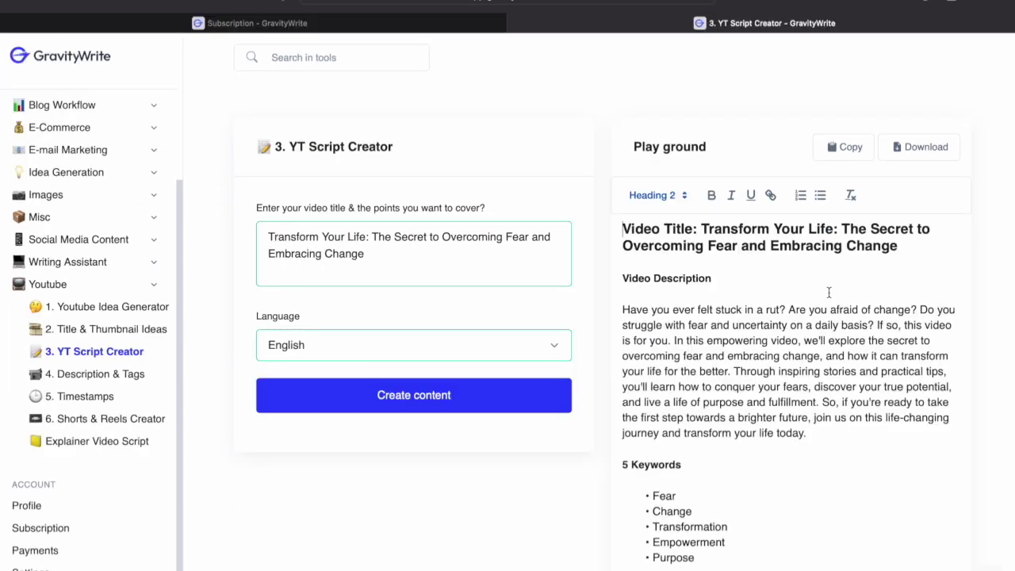
Step: Copy the generated script from Video Description through Outro into the note, below the title and thumbnail idea
scroll(828, 292, "down", 10)
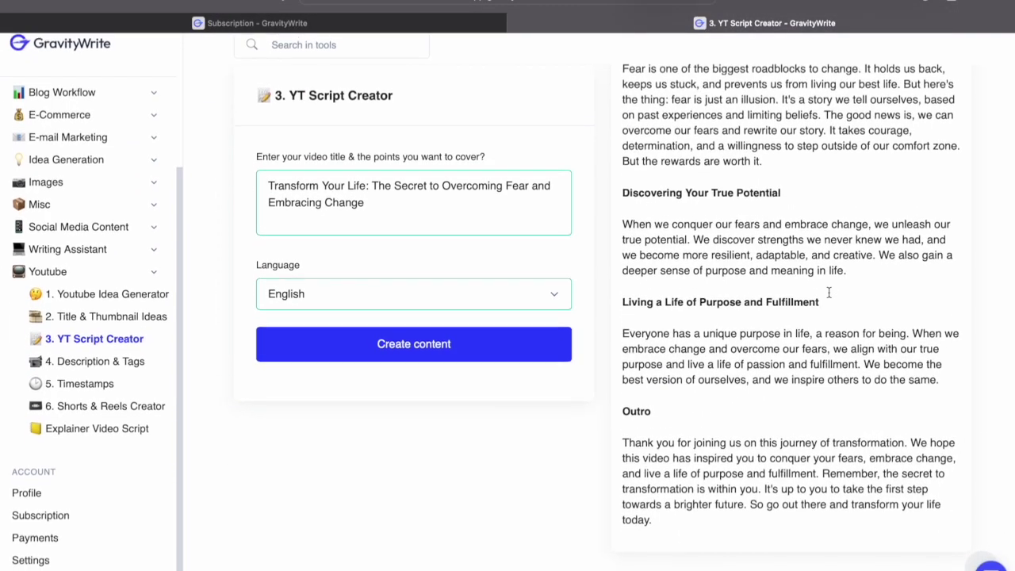
scroll(828, 293, "up", 10)
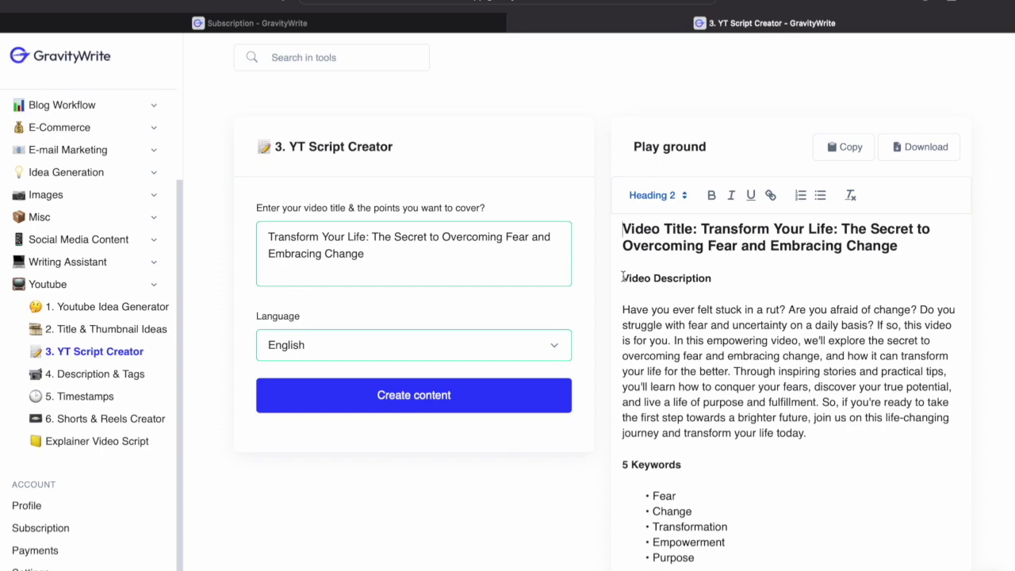
left_click_drag(623, 277, 652, 532)
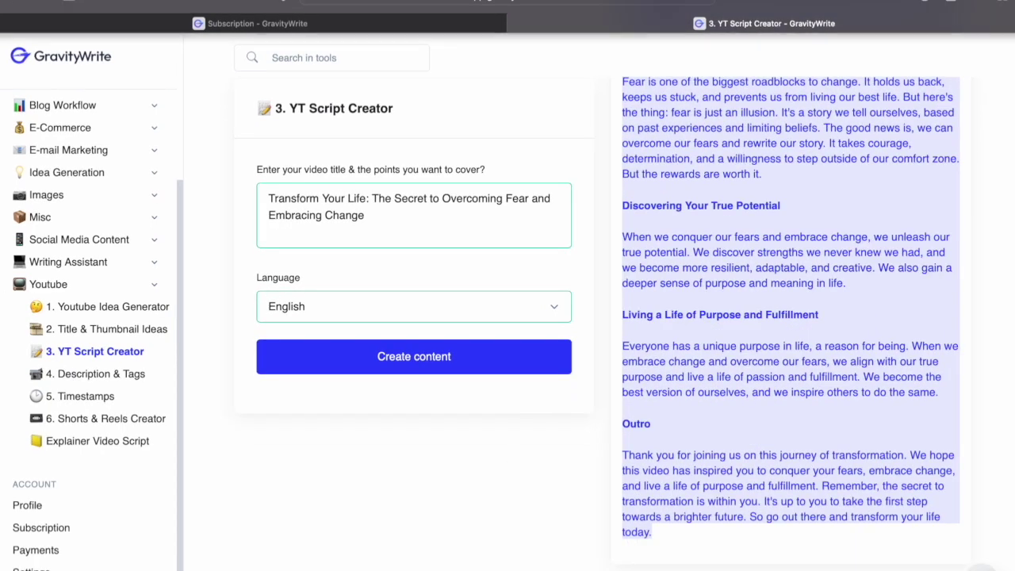
left_click(45, 1)
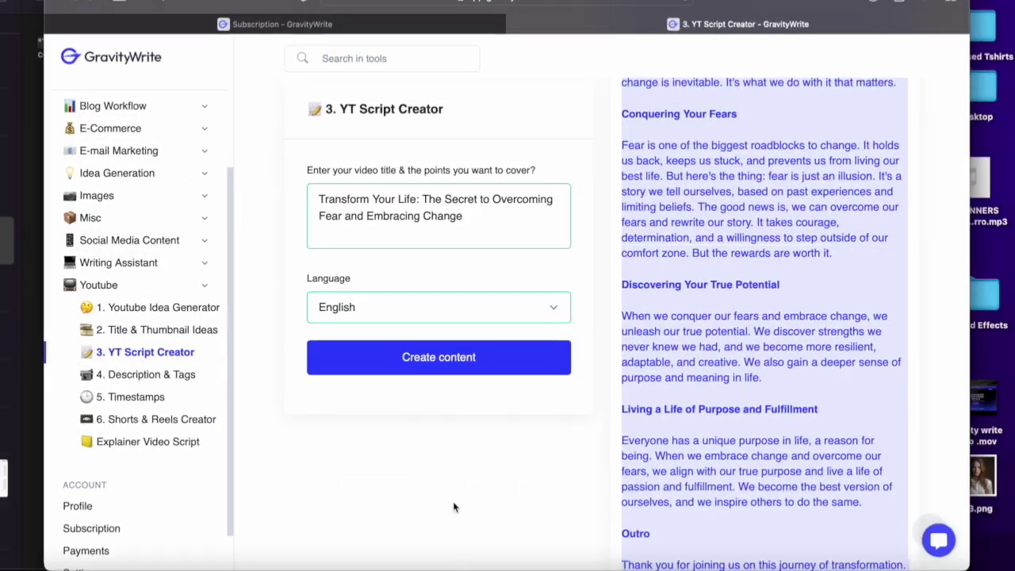
left_click(24, 322)
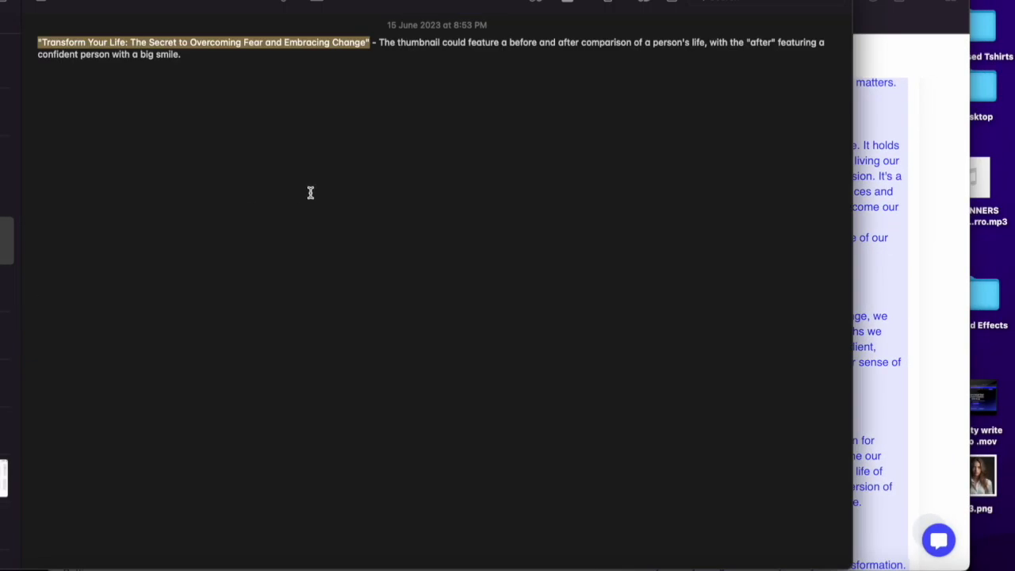
left_click(209, 71)
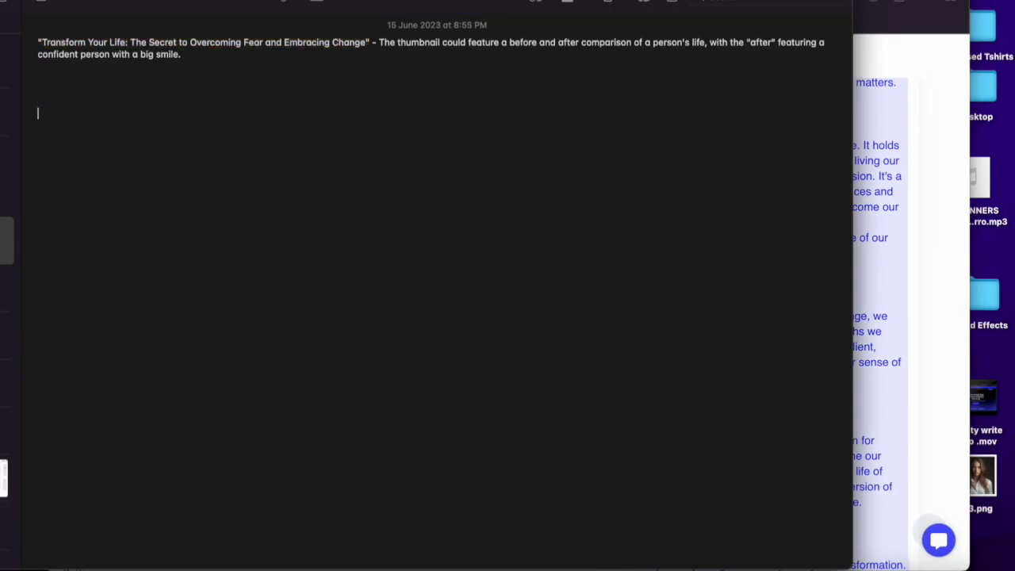
key("super+v")
Step: Back in GravityWrite, reuse the script's video title in the Description & Tags tool and generate the video description and tags
left_click(912, 95)
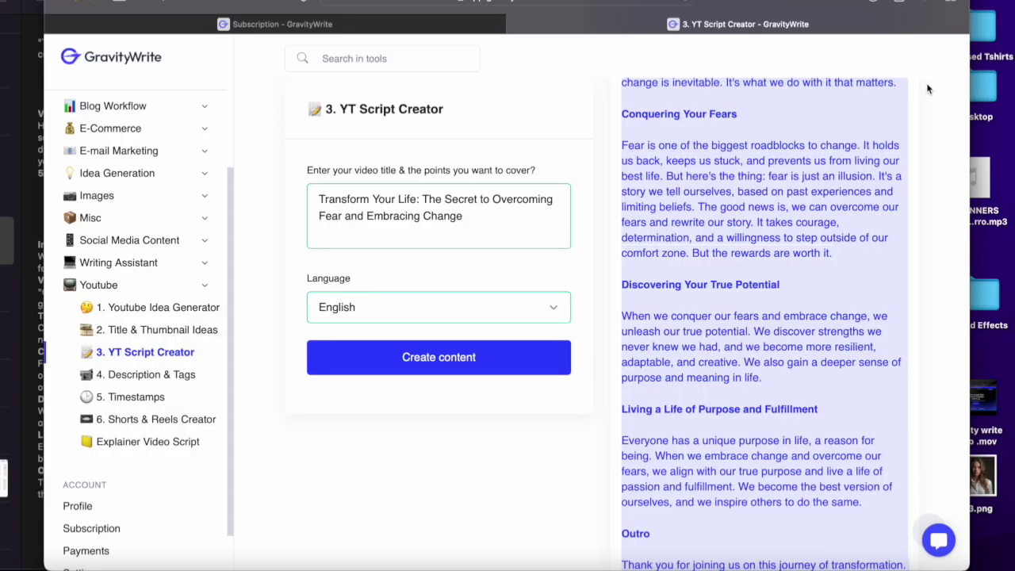
scroll(672, 313, "up", 5)
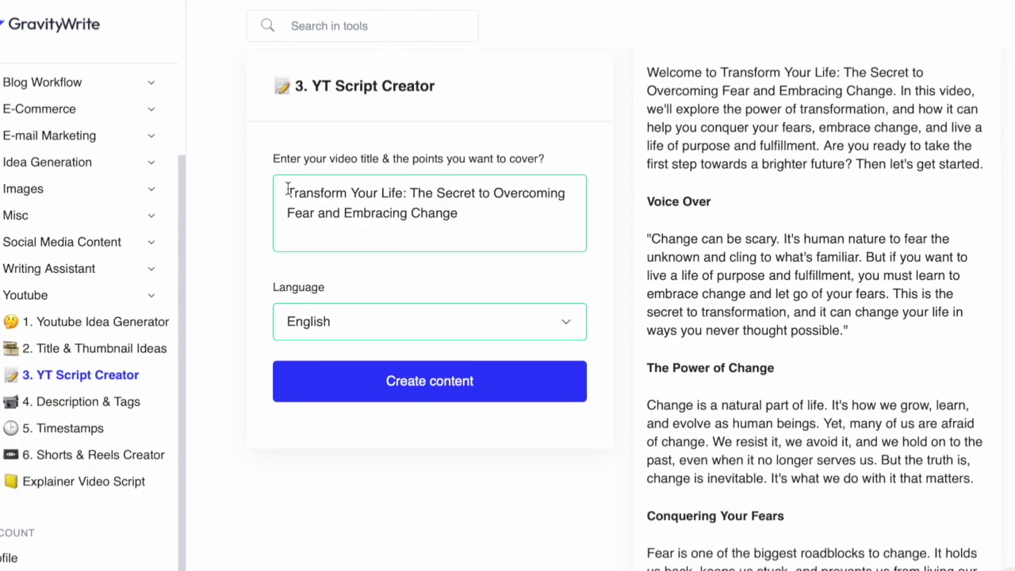
left_click_drag(287, 191, 463, 211)
key("ctrl+c")
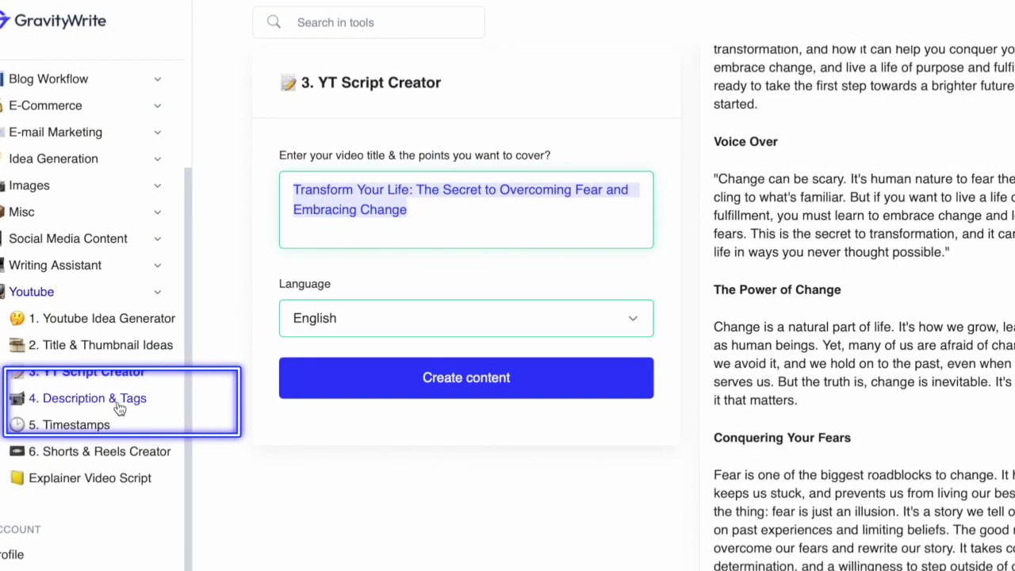
left_click(147, 402)
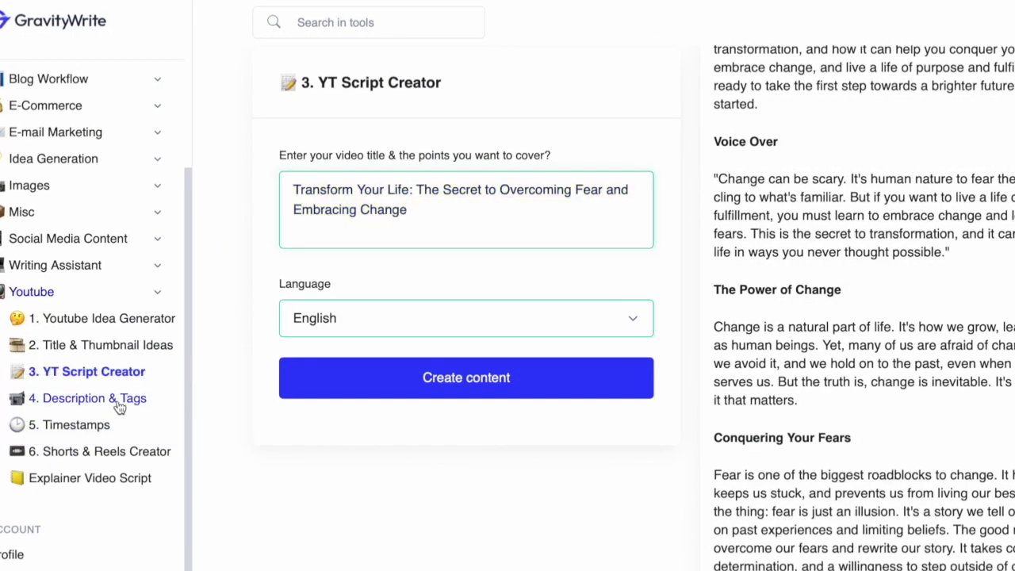
key("ctrl+v")
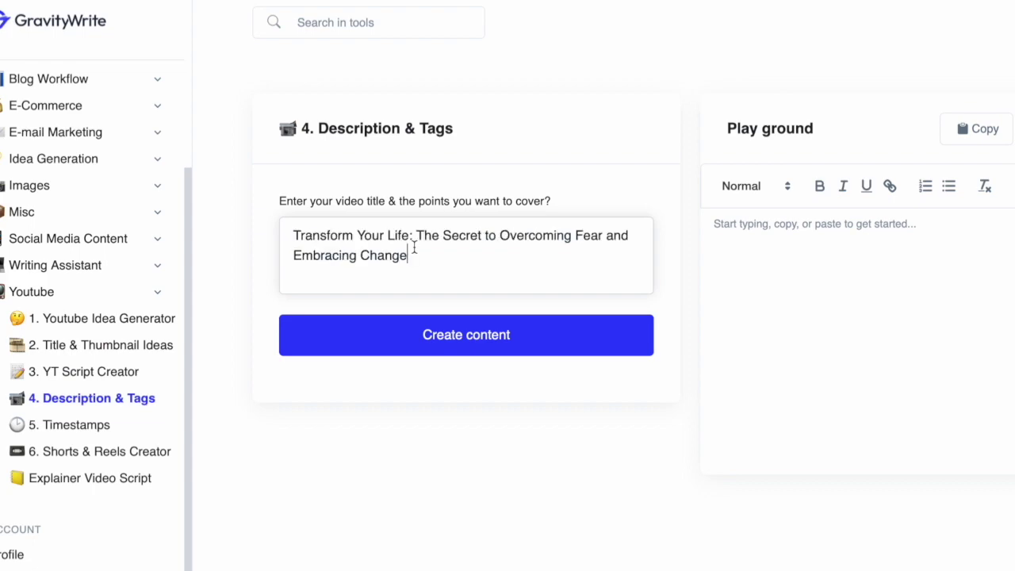
left_click(478, 337)
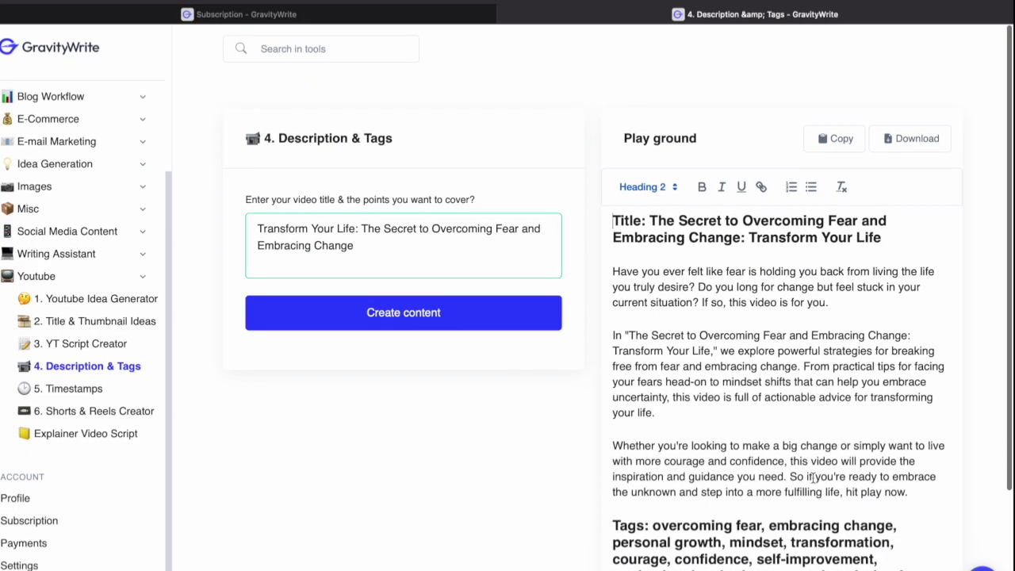
Step: Review the generated video description, tags and hashtags, and select the whole generated text
scroll(716, 378, "down", 5)
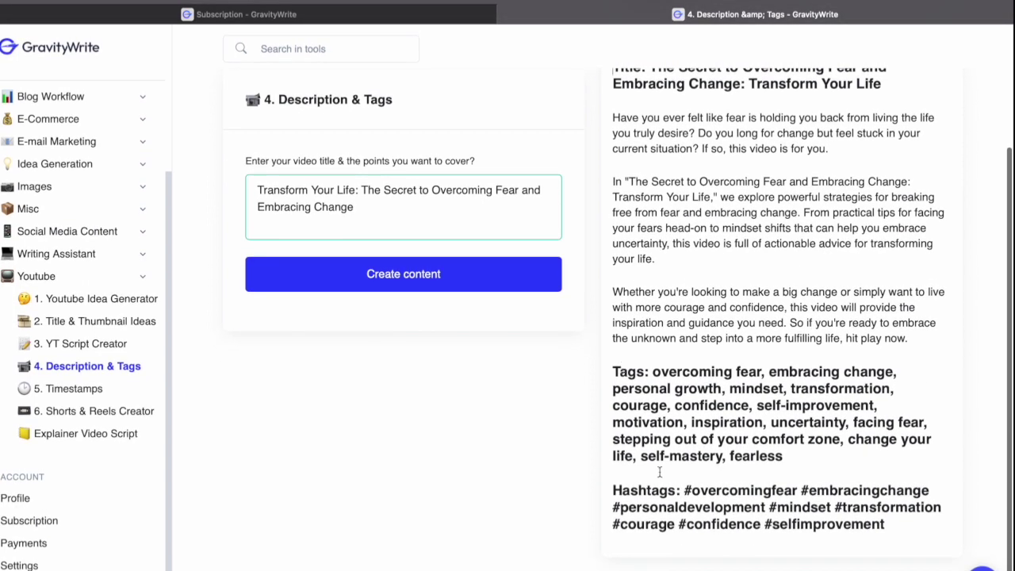
scroll(780, 377, "up", 3)
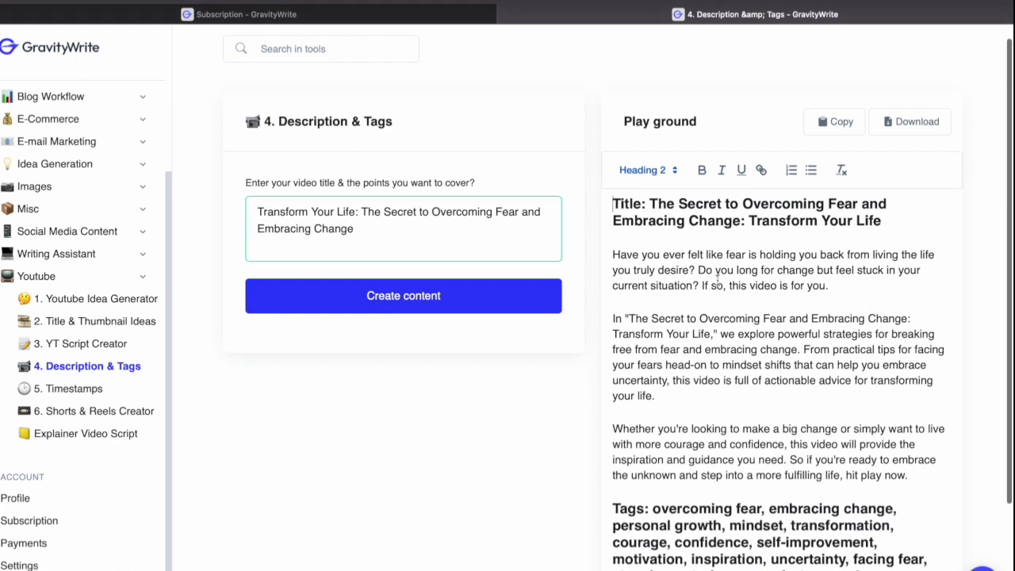
key("ctrl+a")
scroll(643, 254, "down", 3)
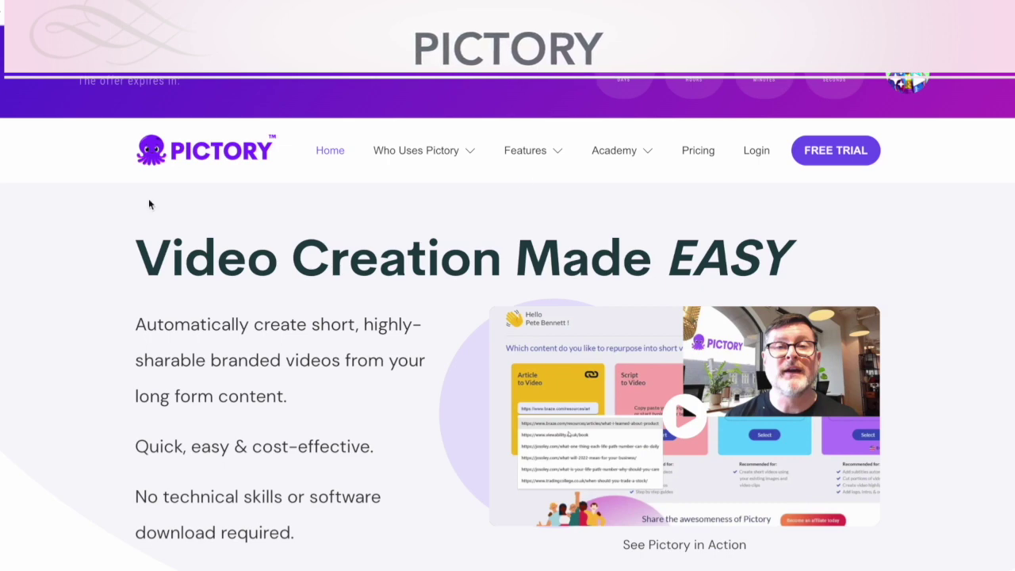
Step: On the Pictory website, start the free trial by signing up with a Google account
mouse_move(416, 150)
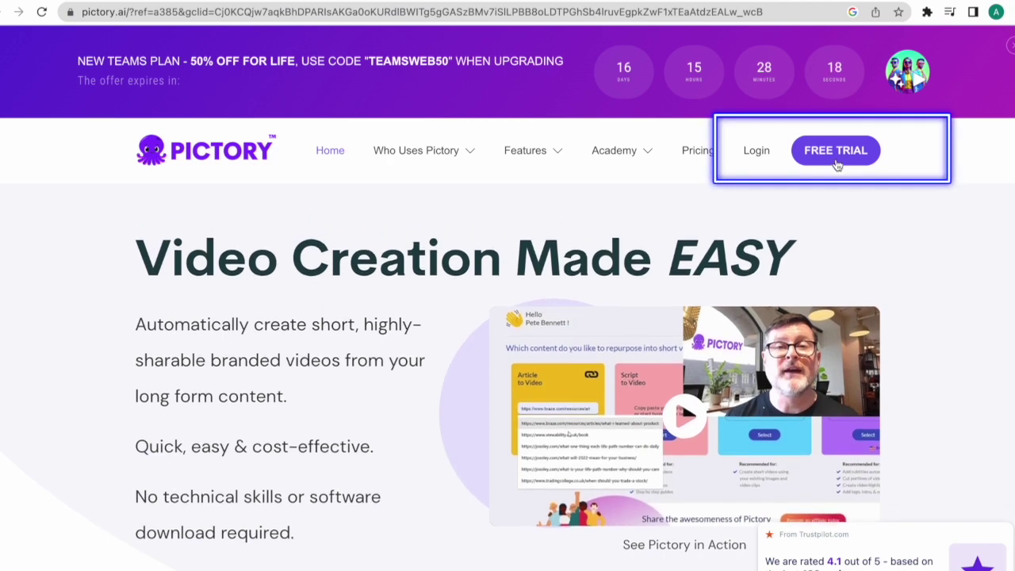
left_click(835, 158)
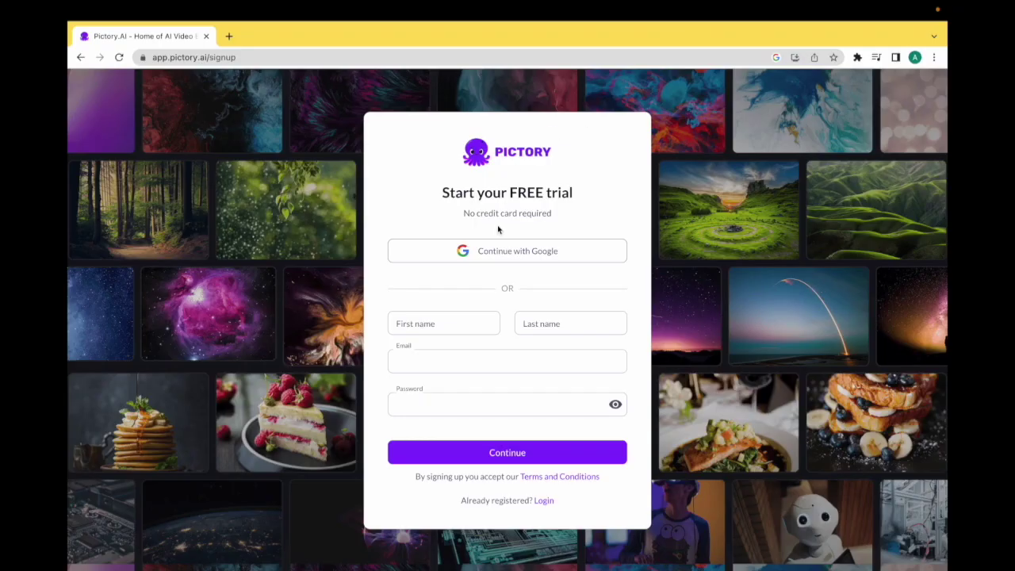
left_click(528, 260)
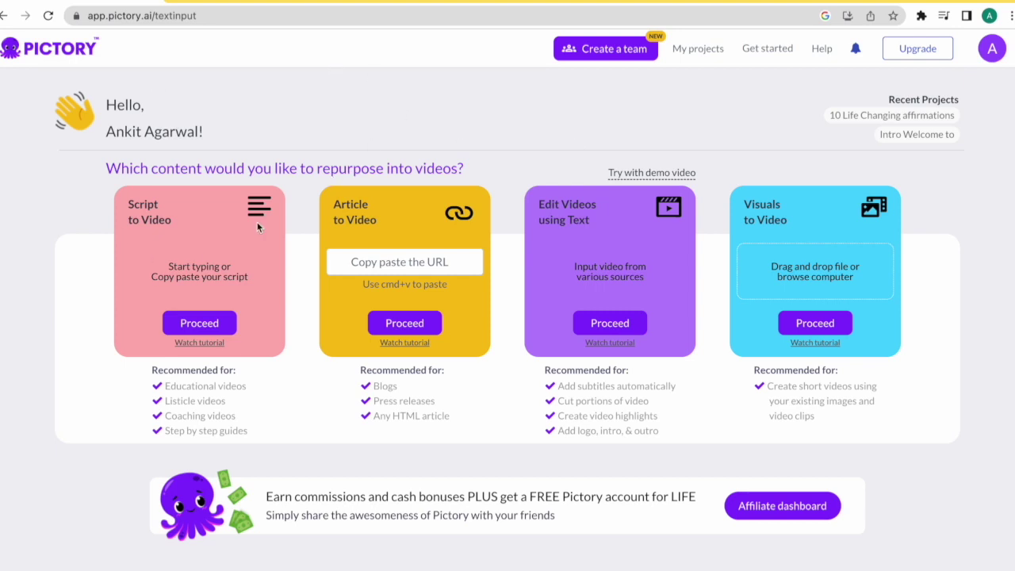
Step: Start a Script to Video project named "Transform Your Life: The Secret to Overcoming Fear and Embracing Change"
left_click(199, 323)
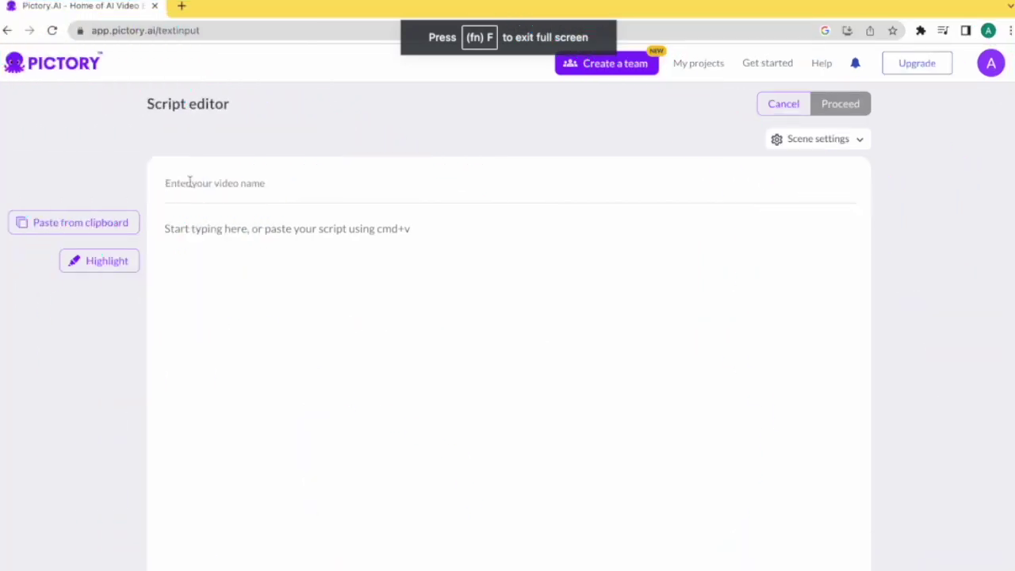
left_click(189, 182)
key("super+v")
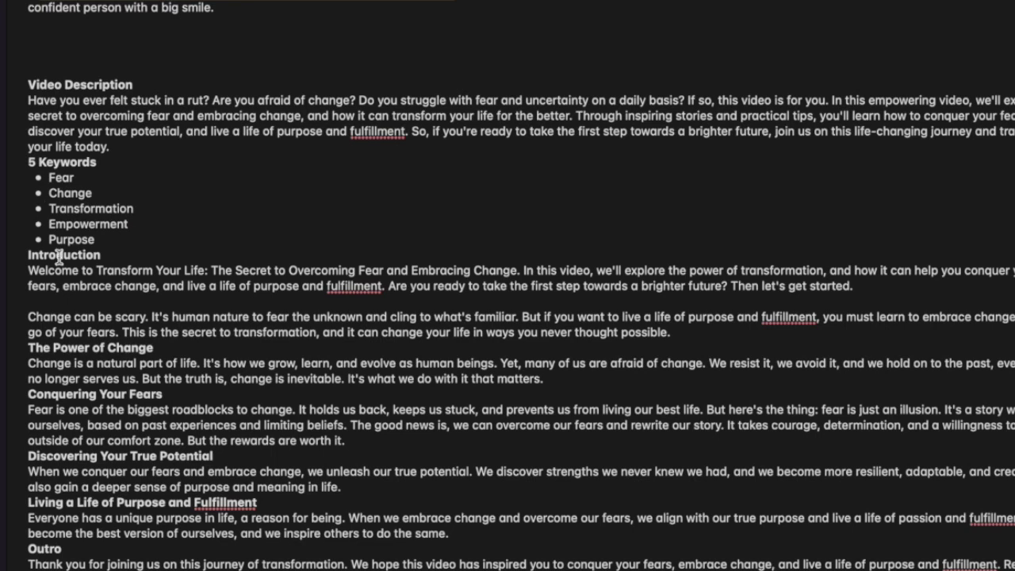
Step: Copy the script from the Introduction's welcome paragraph through the Outro in the note and paste it as the Pictory script
scroll(58, 258, "down", 1)
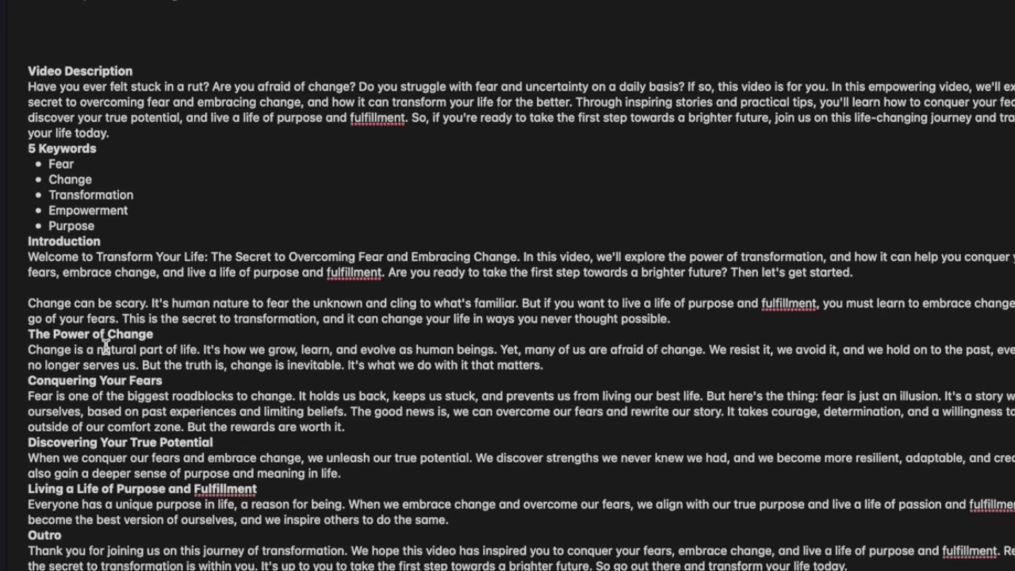
left_click_drag(31, 252, 310, 570)
right_click(294, 468)
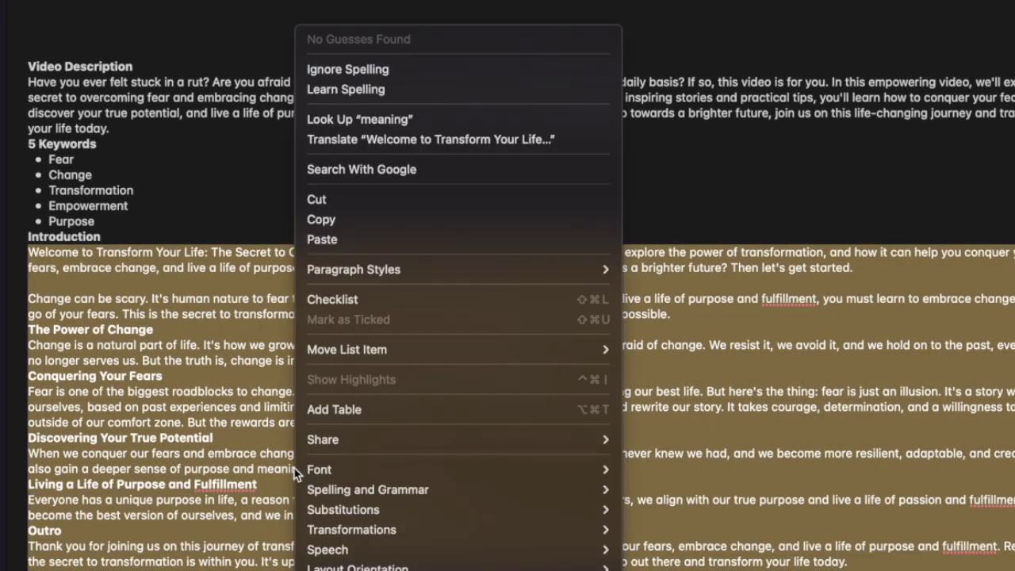
left_click(349, 217)
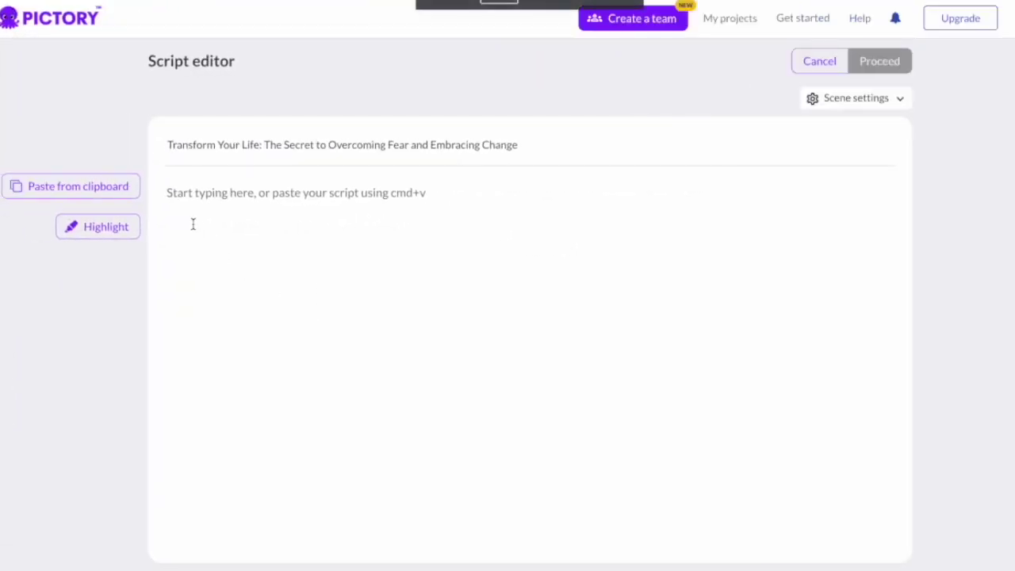
left_click(274, 235)
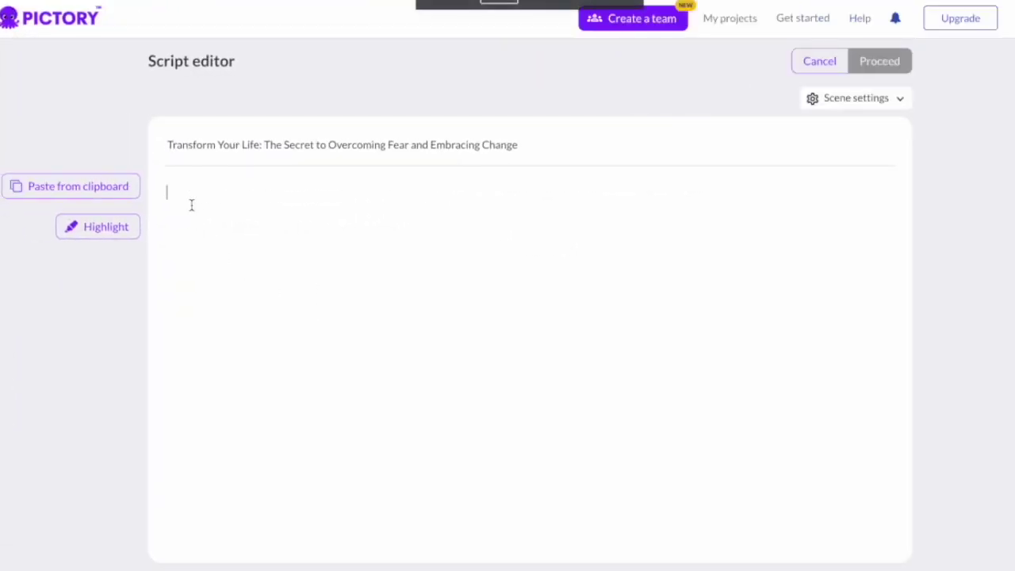
key("ctrl+v")
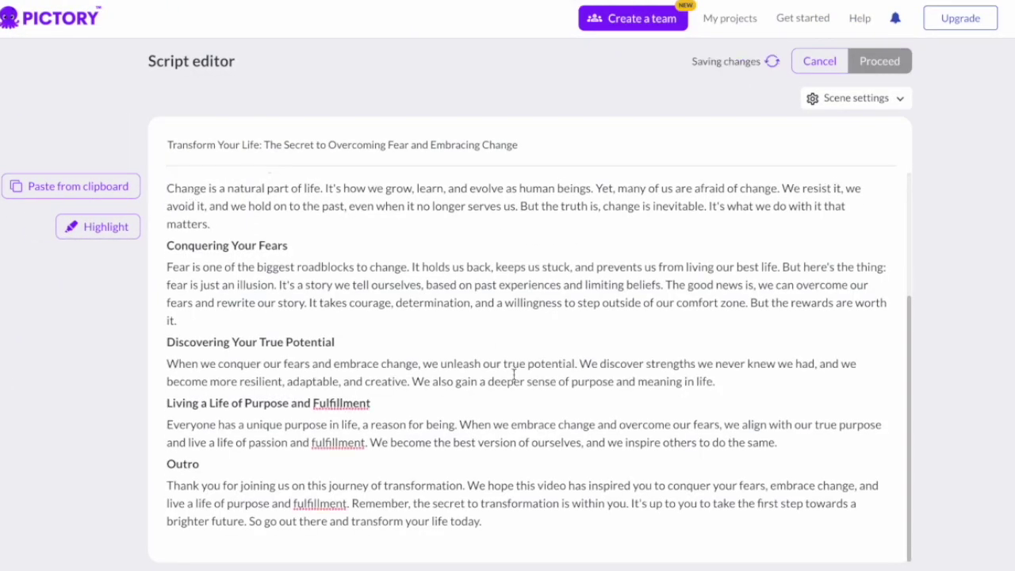
scroll(689, 266, "up", 3)
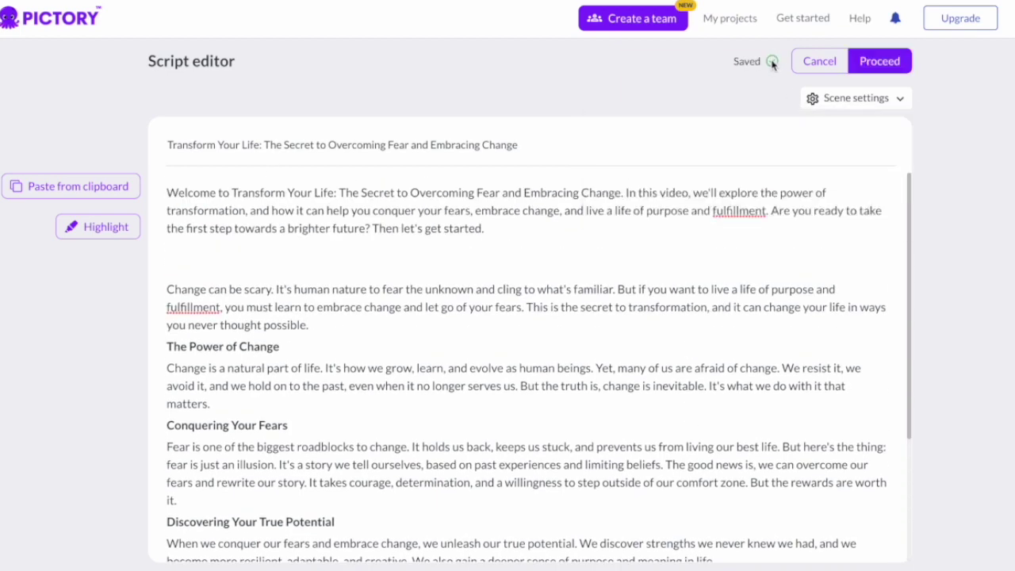
scroll(490, 396, "down", 3)
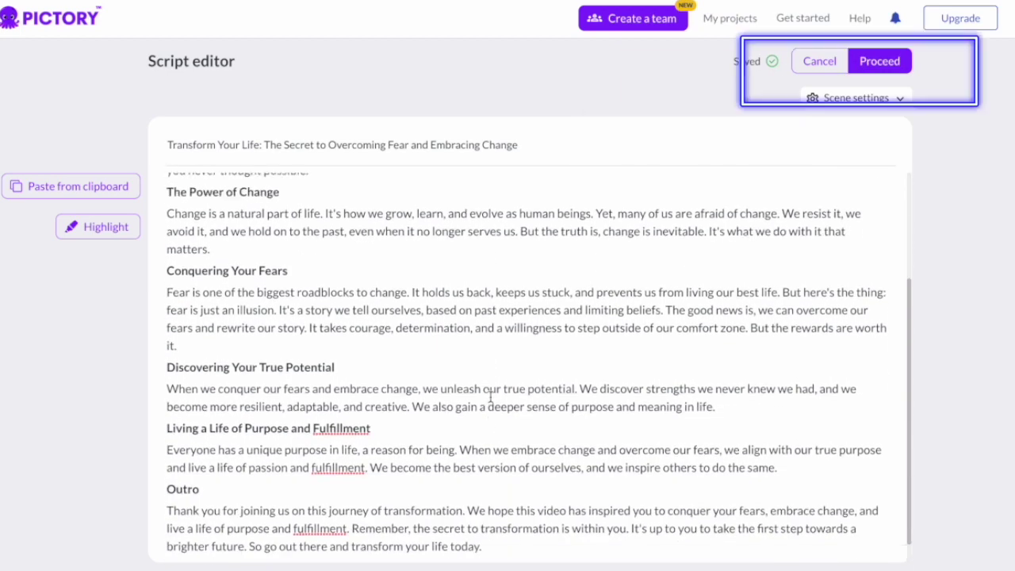
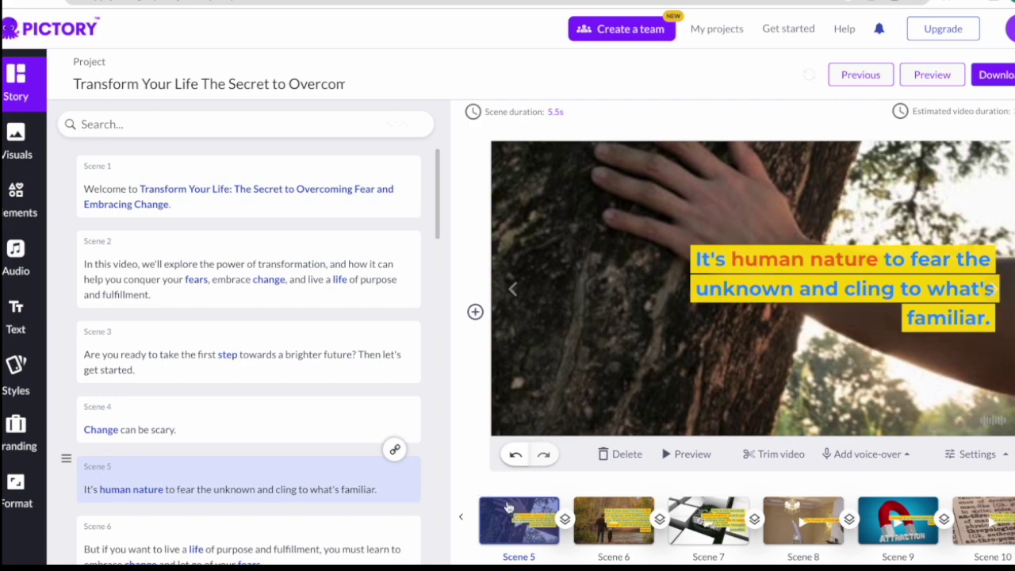
Step: Examine the visuals and captions of several generated scenes, including scenes 6, 7, 8, 10 and 2
left_click(614, 520)
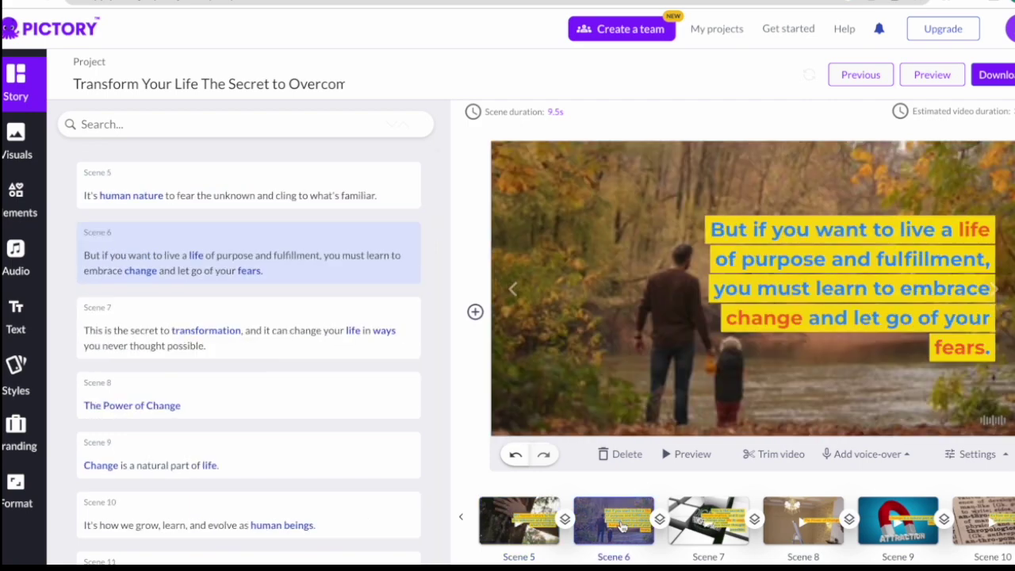
left_click(716, 523)
left_click(803, 524)
left_click(985, 527)
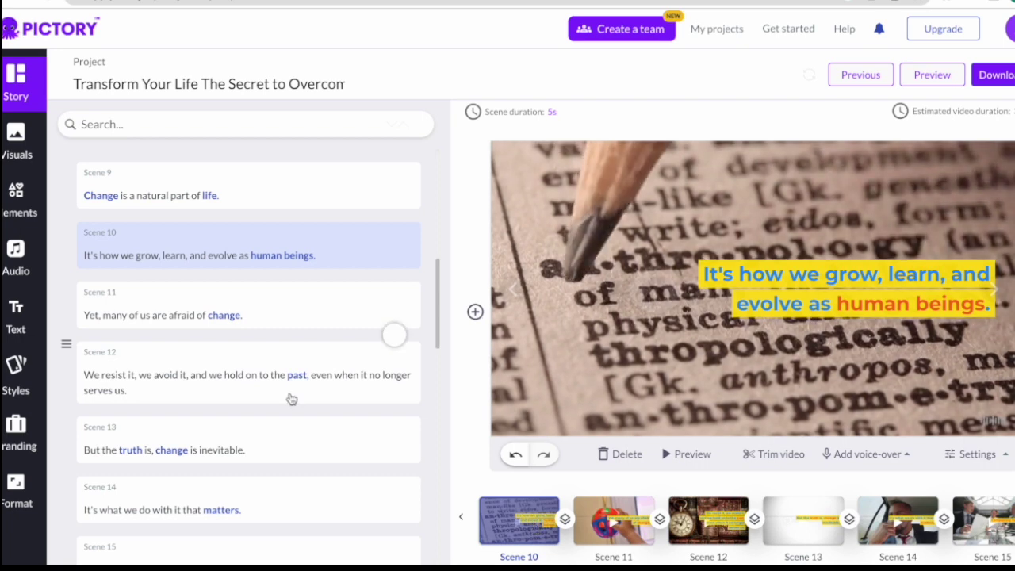
scroll(291, 399, "up", 10)
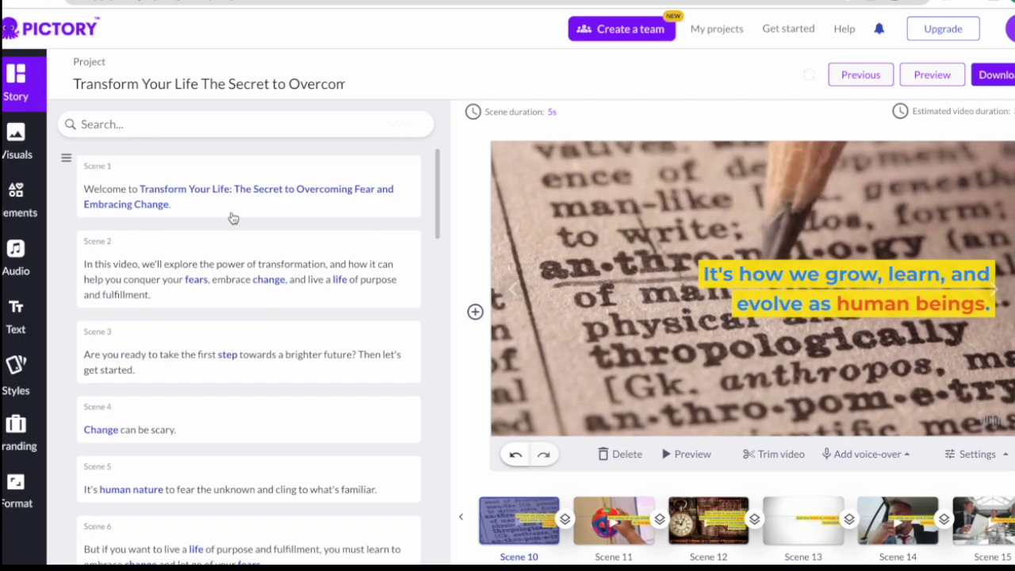
left_click(195, 296)
Step: Narrow the caption box of scene 3 and move it lower in the frame
left_click(192, 353)
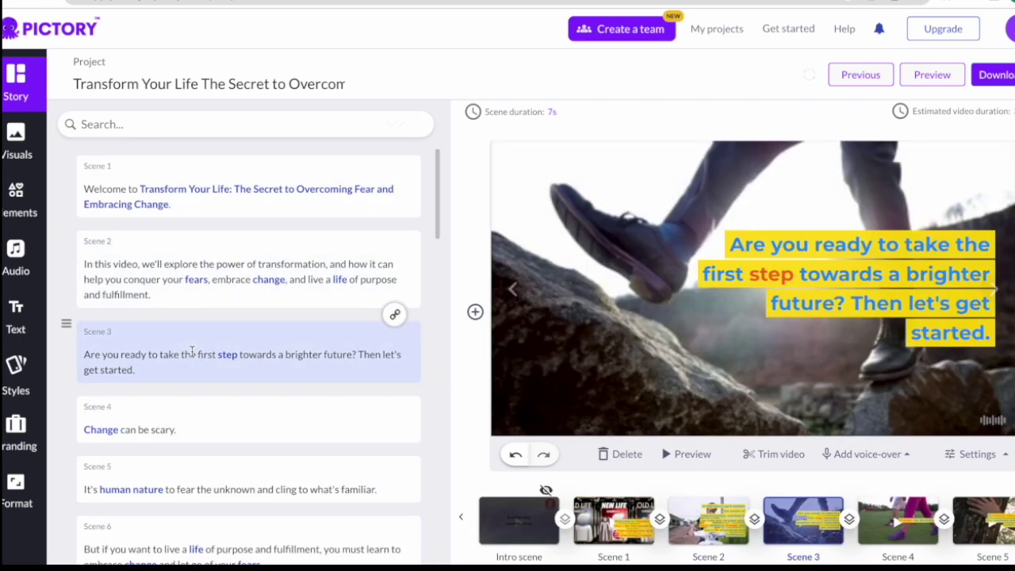
left_click(863, 284)
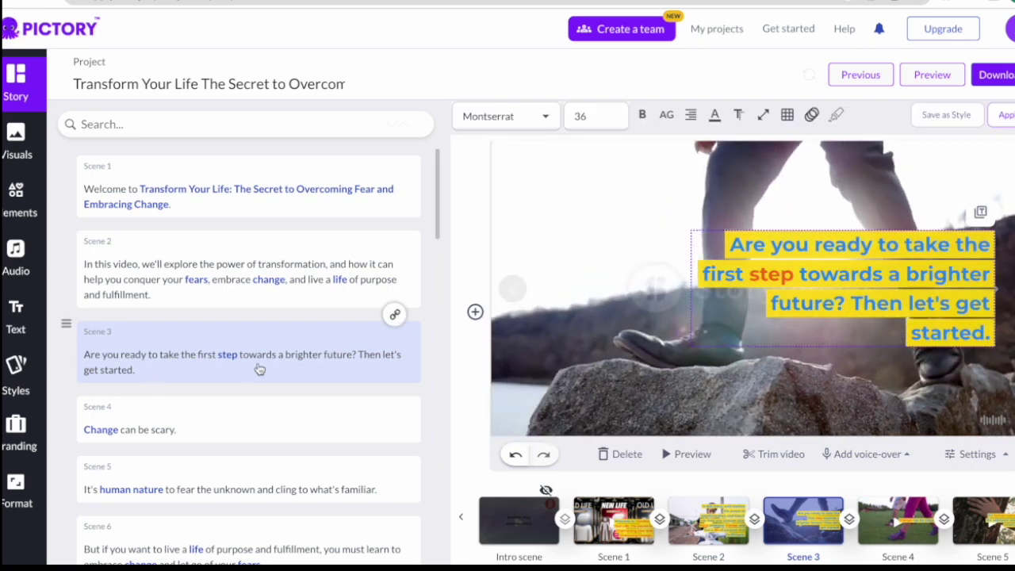
left_click(745, 266)
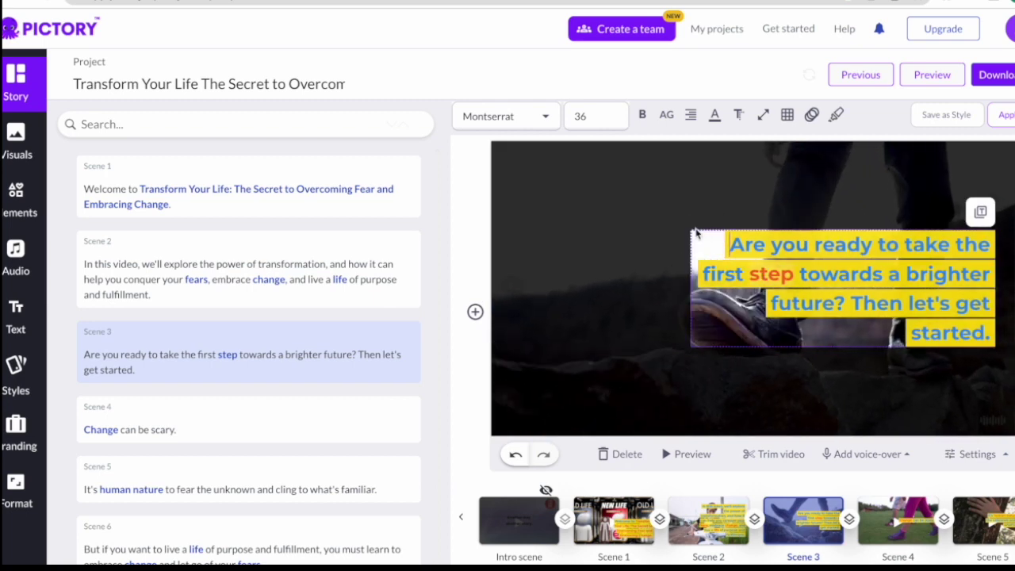
left_click(716, 373)
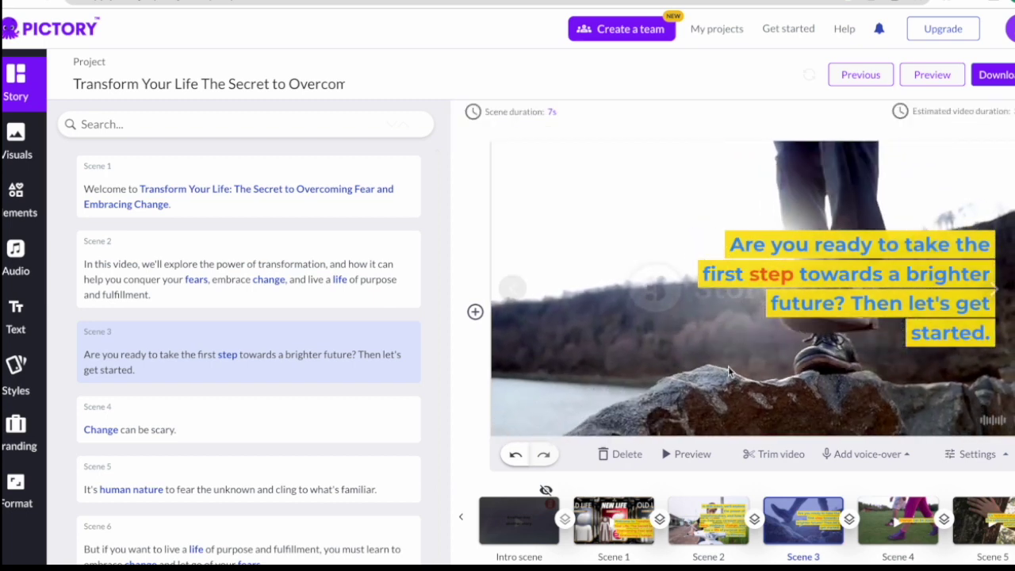
left_click(748, 315)
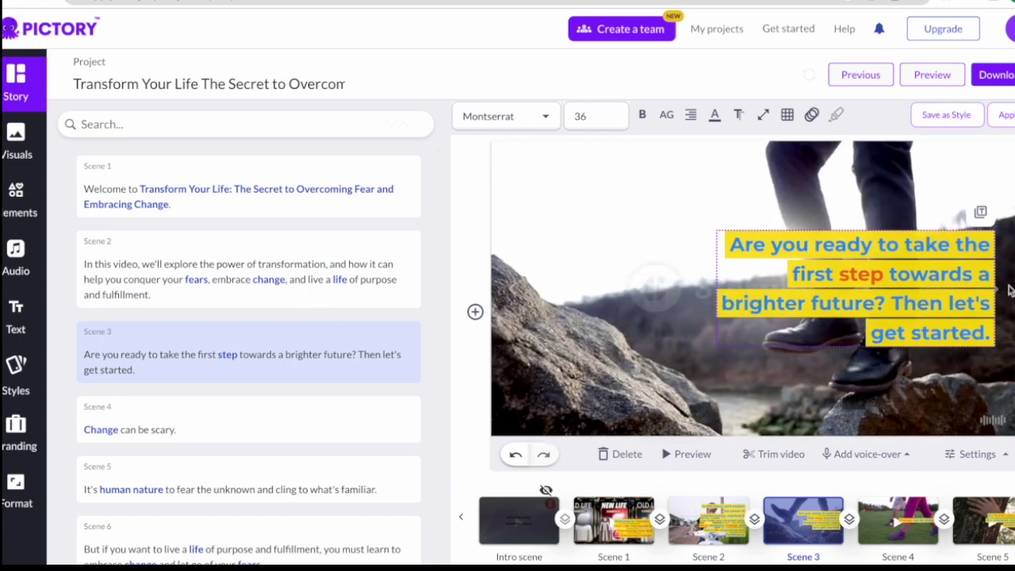
left_click_drag(947, 330, 946, 349)
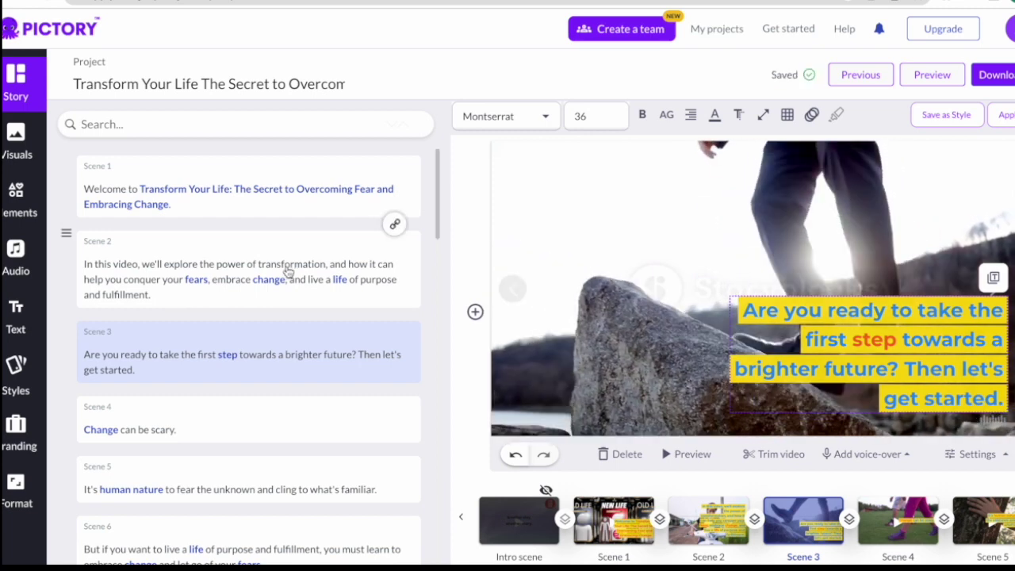
Step: Replace scene 2's visual with the 00:20 library clip of a chrysalis on a sunlit forest branch, and narrow its caption box
left_click(156, 282)
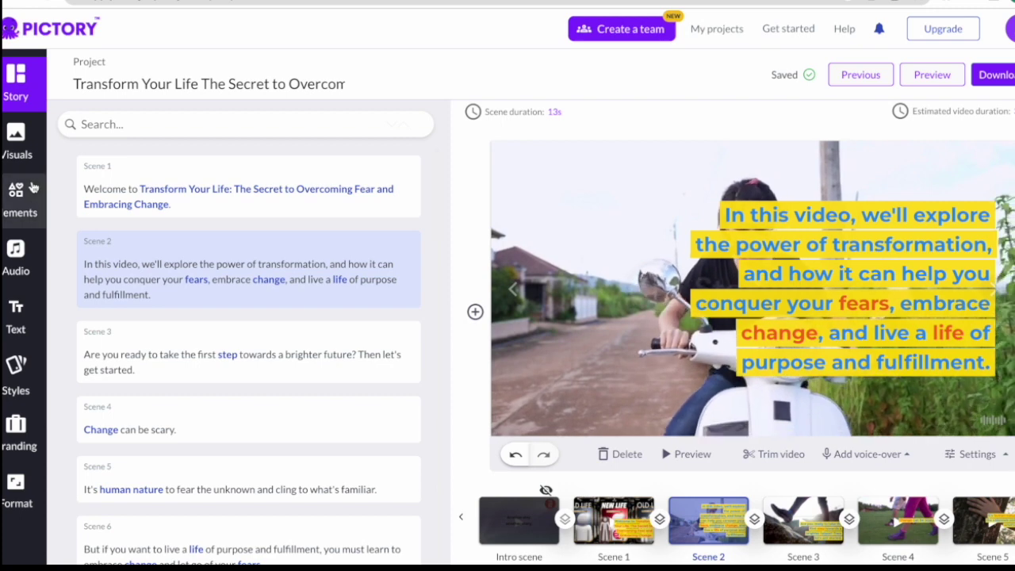
left_click(21, 146)
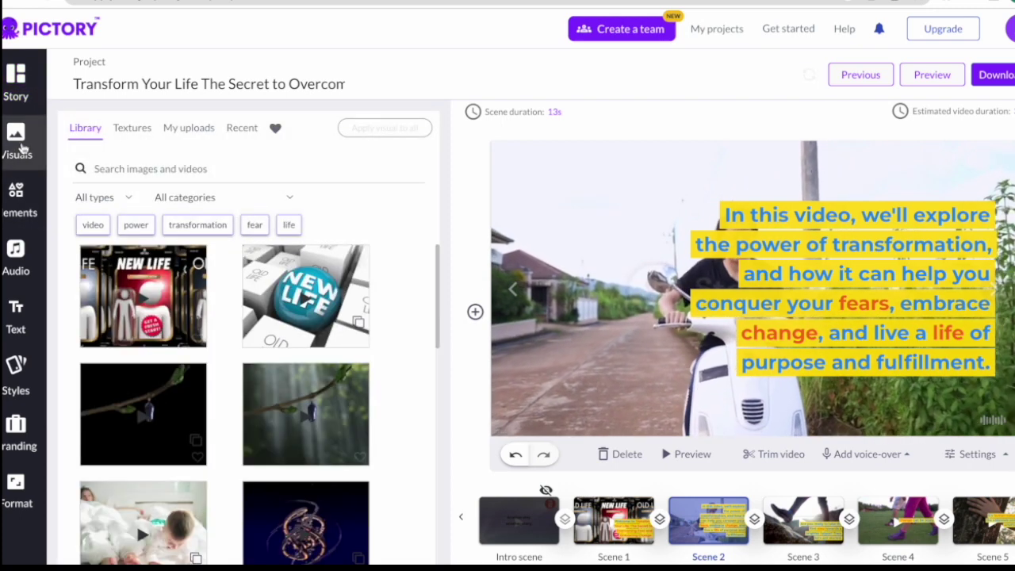
scroll(321, 428, "down", 5)
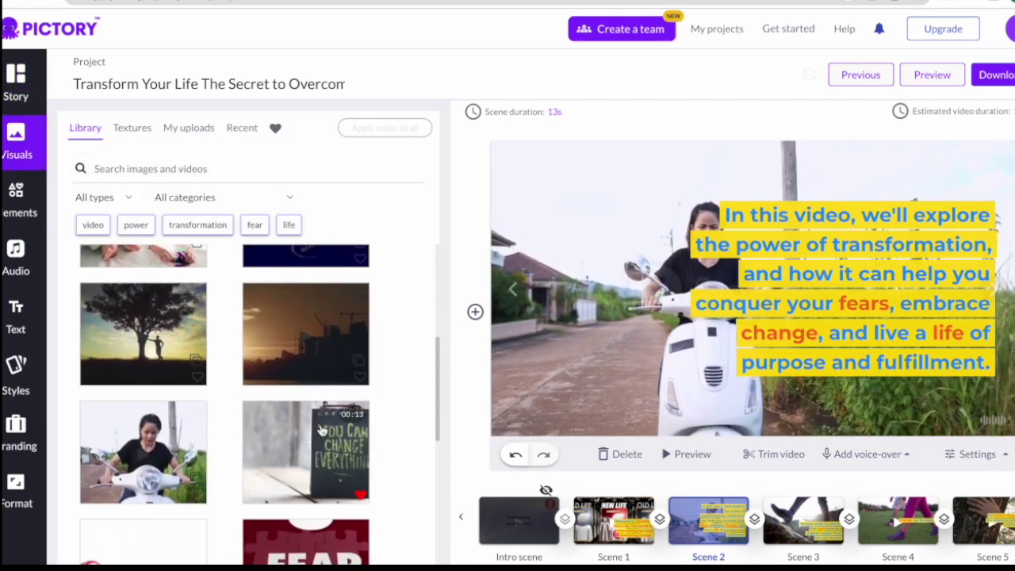
scroll(321, 428, "down", 10)
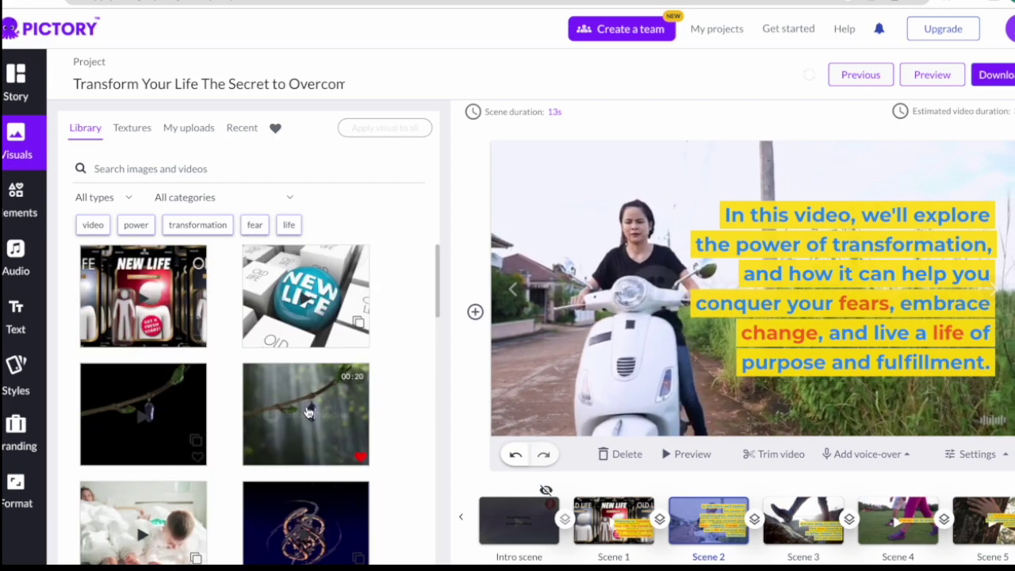
left_click(309, 411)
left_click(725, 208)
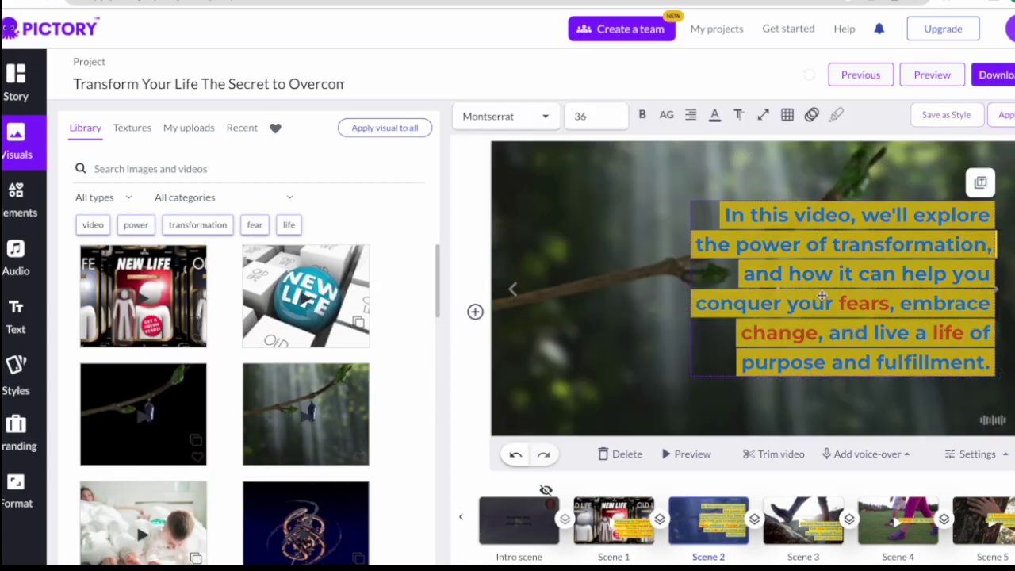
left_click_drag(700, 203, 733, 229)
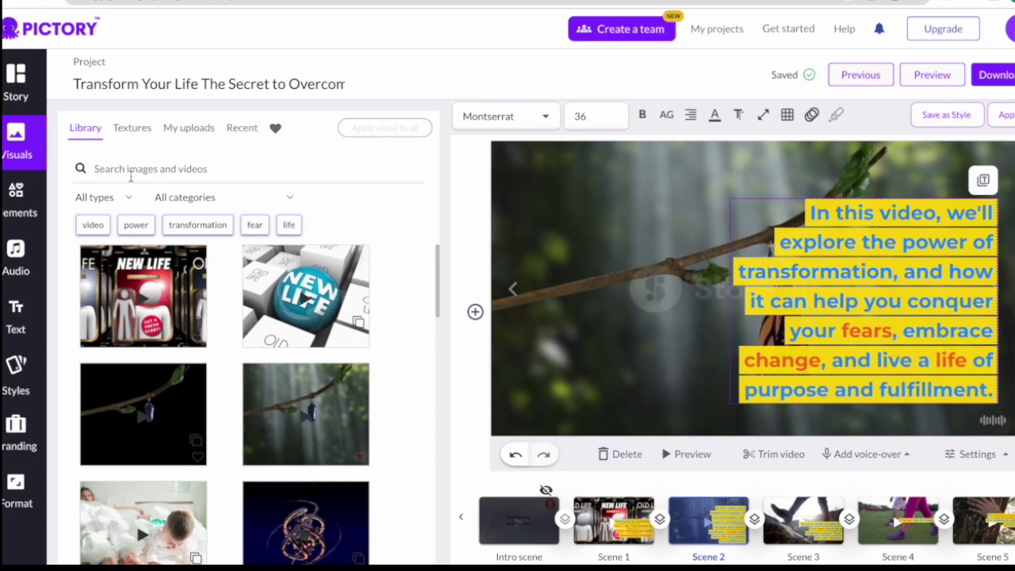
Step: Return to the story and look through the script text of its scenes
left_click(26, 95)
scroll(276, 487, "down", 8)
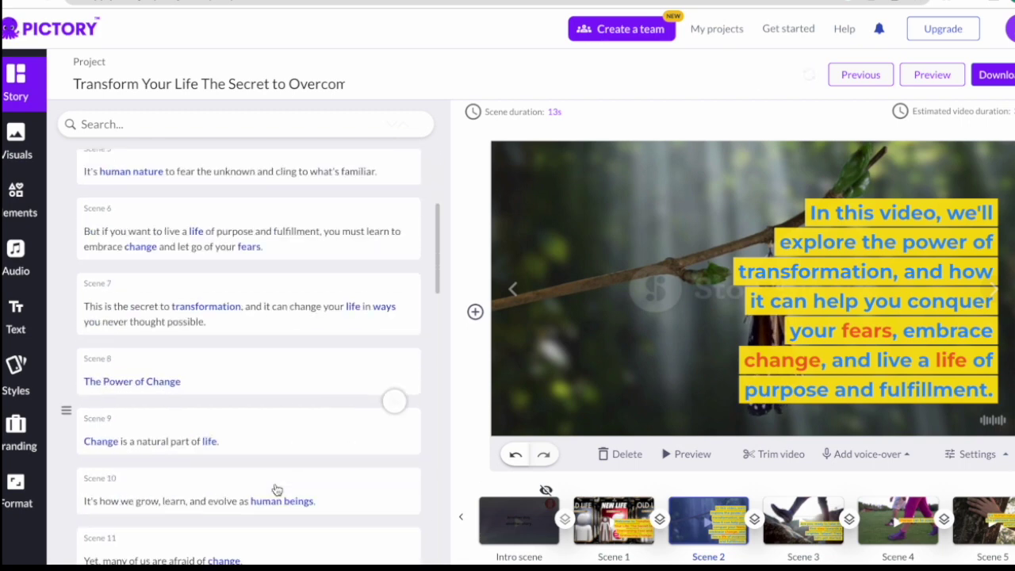
scroll(277, 489, "down", 6)
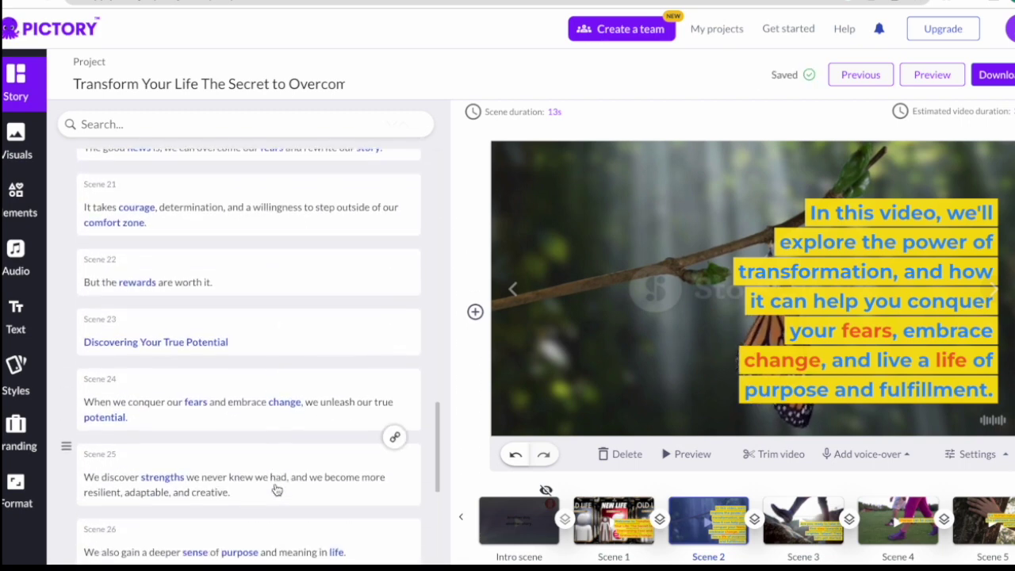
scroll(277, 489, "down", 5)
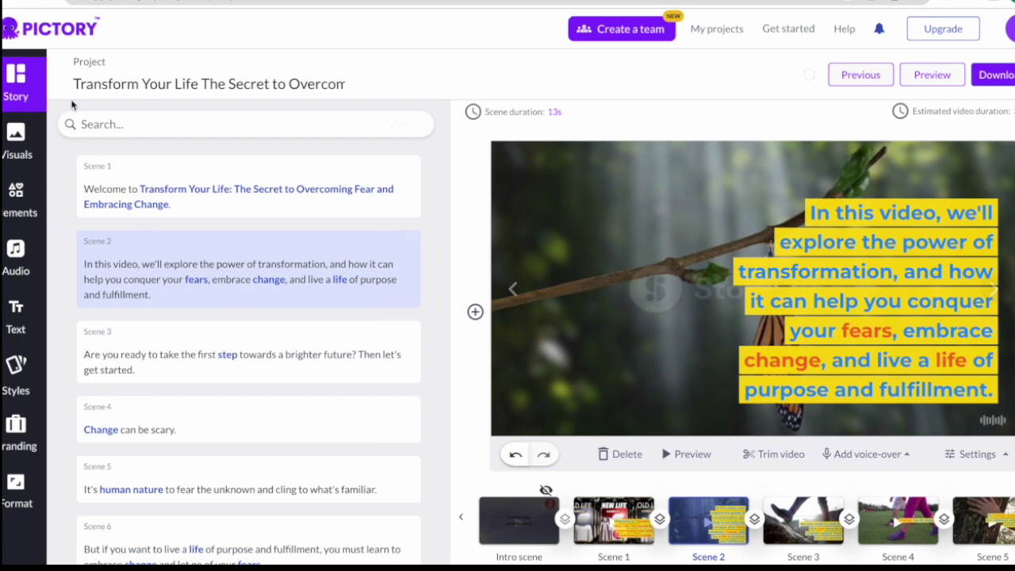
Step: Filter the voice-over tracks to female voices and apply the English (US) voice Sophia to the video
left_click(30, 273)
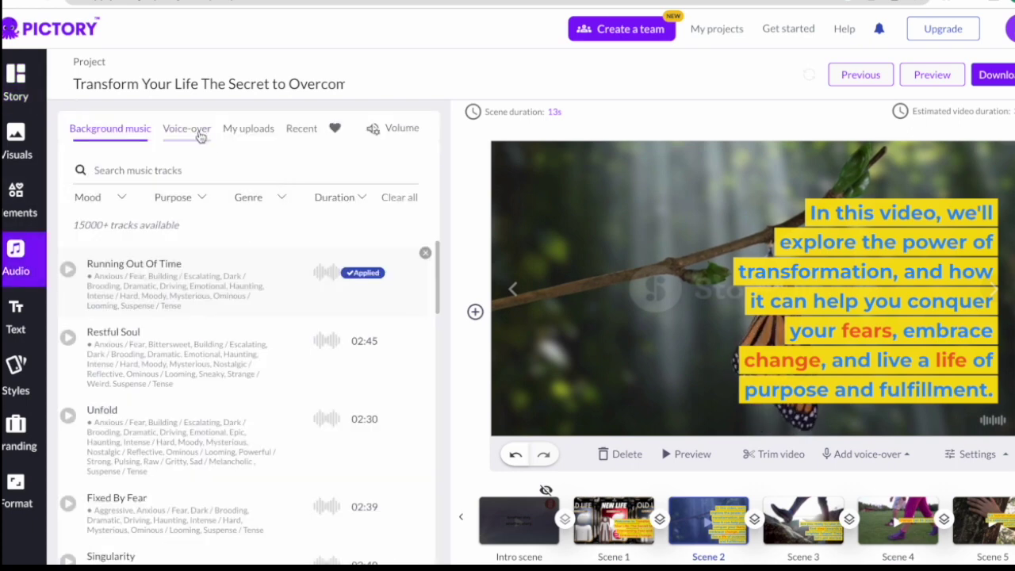
left_click(190, 131)
scroll(199, 415, "down", 6)
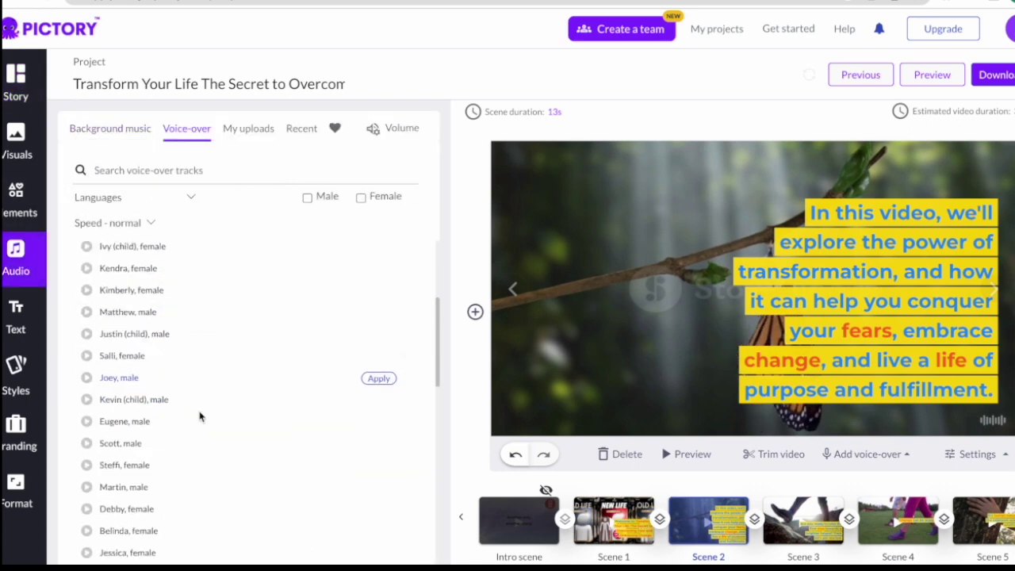
scroll(199, 417, "down", 3)
scroll(199, 416, "up", 10)
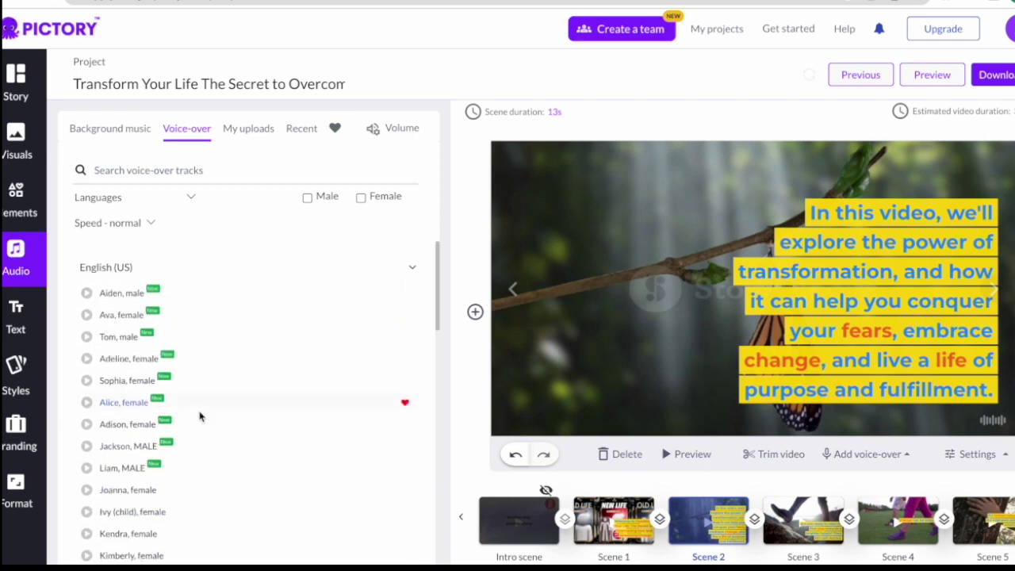
left_click(361, 199)
scroll(230, 404, "down", 1)
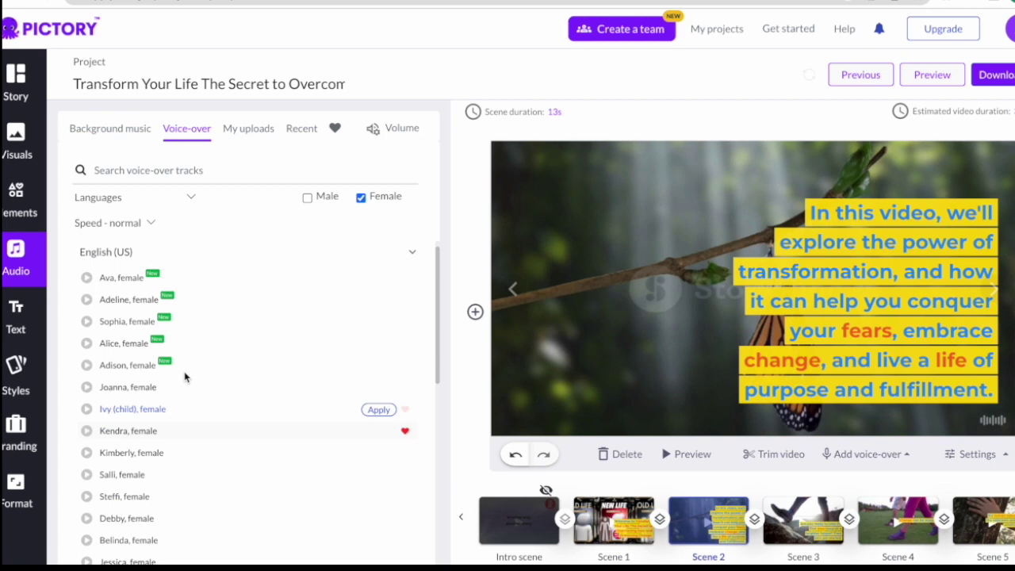
left_click(121, 325)
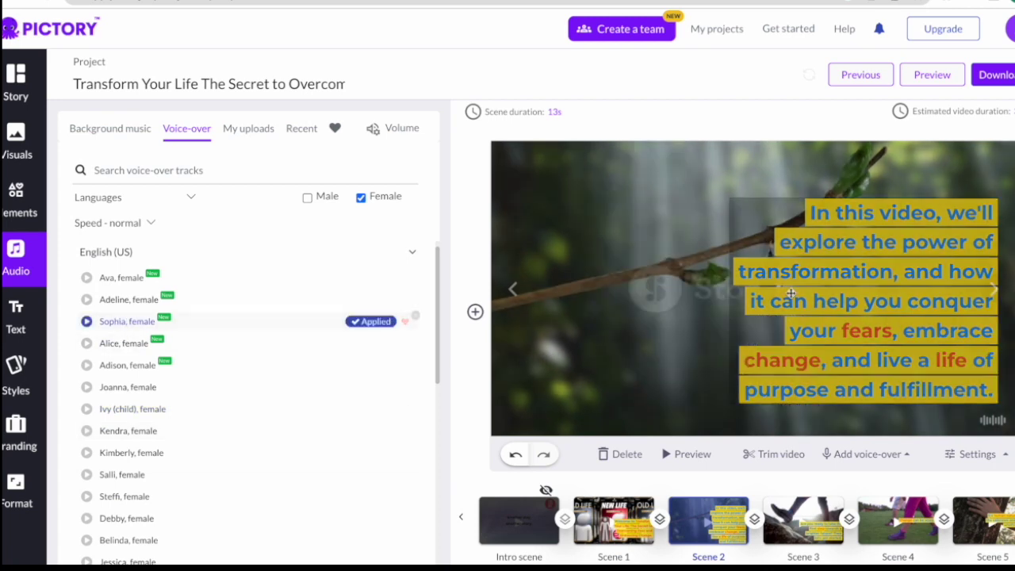
Step: Preview the video with the Sophia voice-over, pause it at scene 3, and return to the voice list
left_click(937, 79)
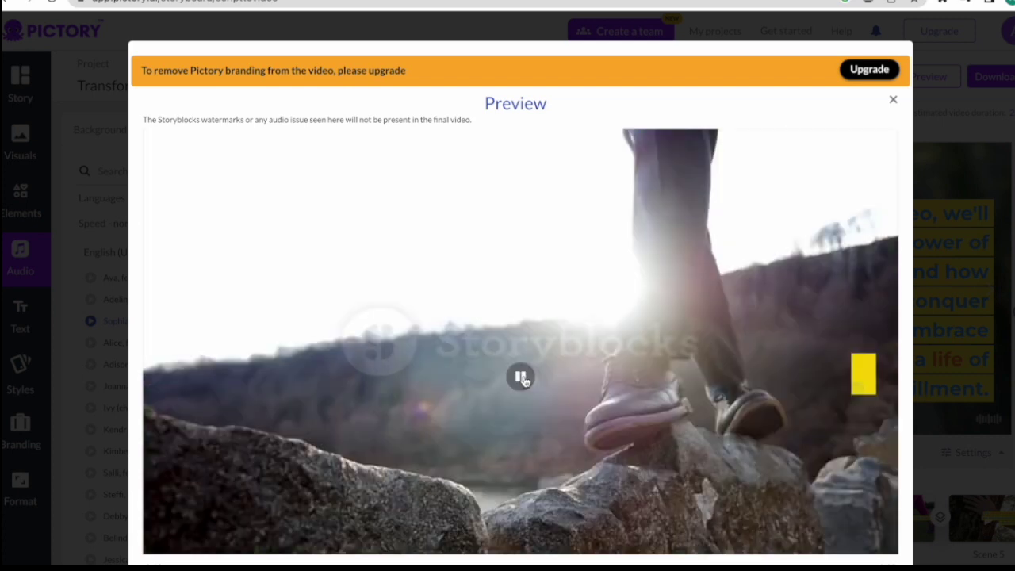
left_click(521, 377)
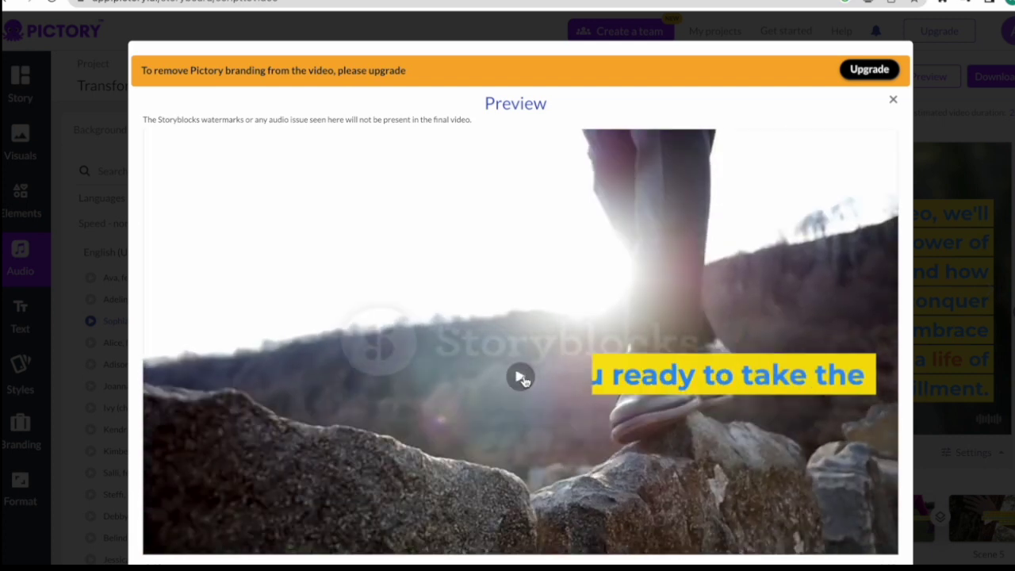
scroll(893, 103, "down", 1)
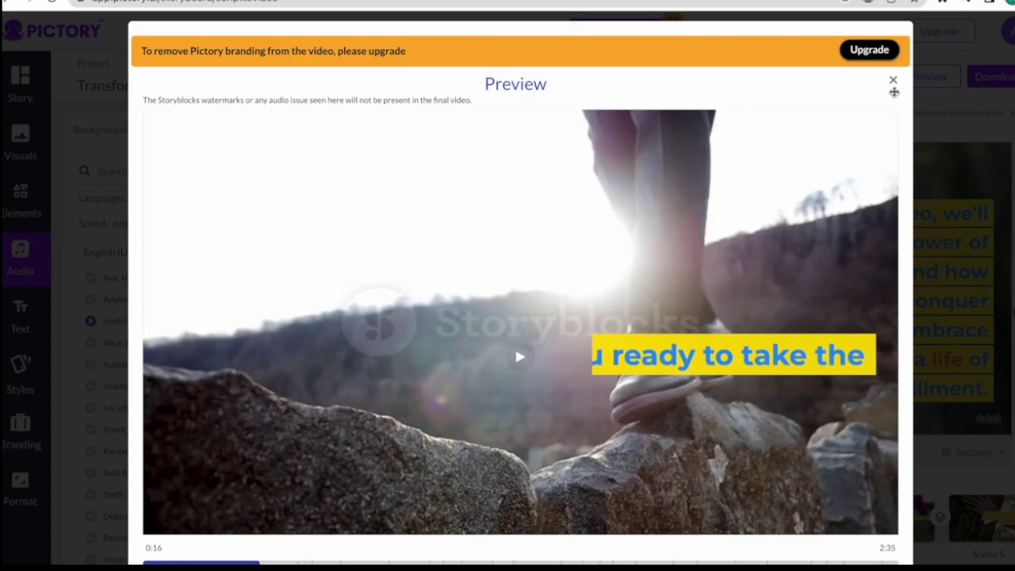
left_click(894, 83)
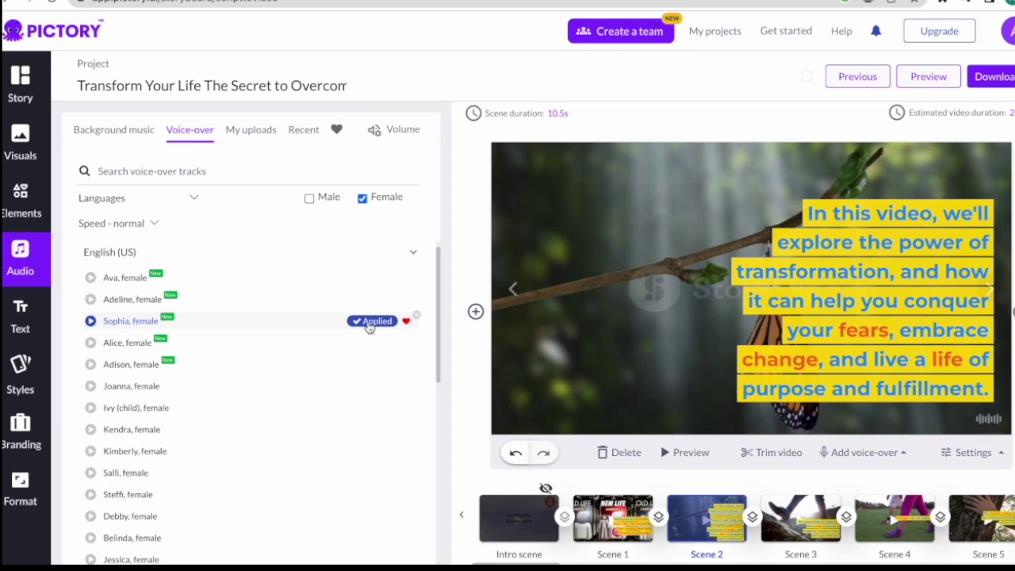
left_click(417, 317)
left_click(379, 322)
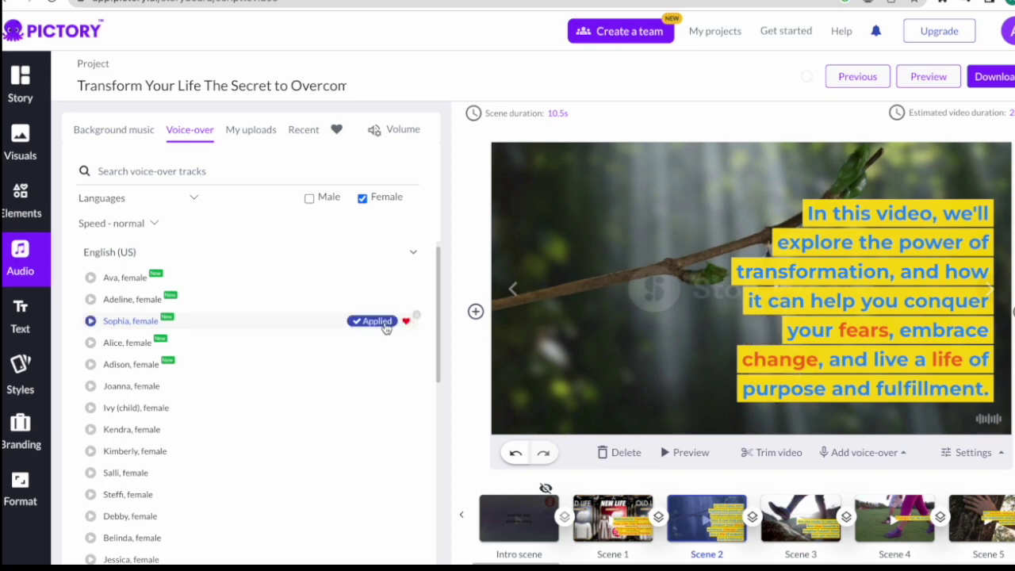
Step: Look through the available emojis, text formats and template styles, and return to the story scenes
left_click(25, 205)
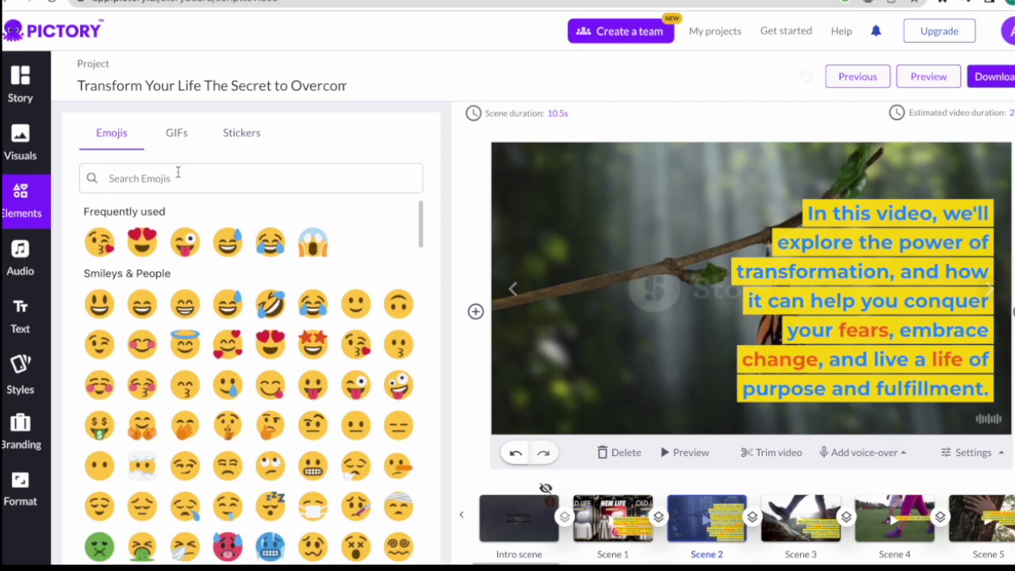
left_click(26, 321)
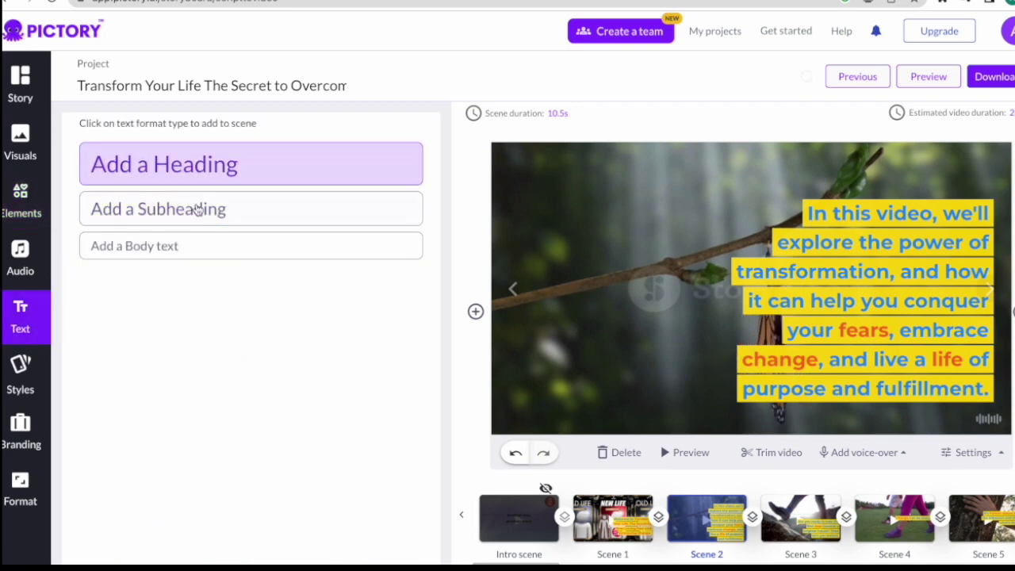
left_click(26, 378)
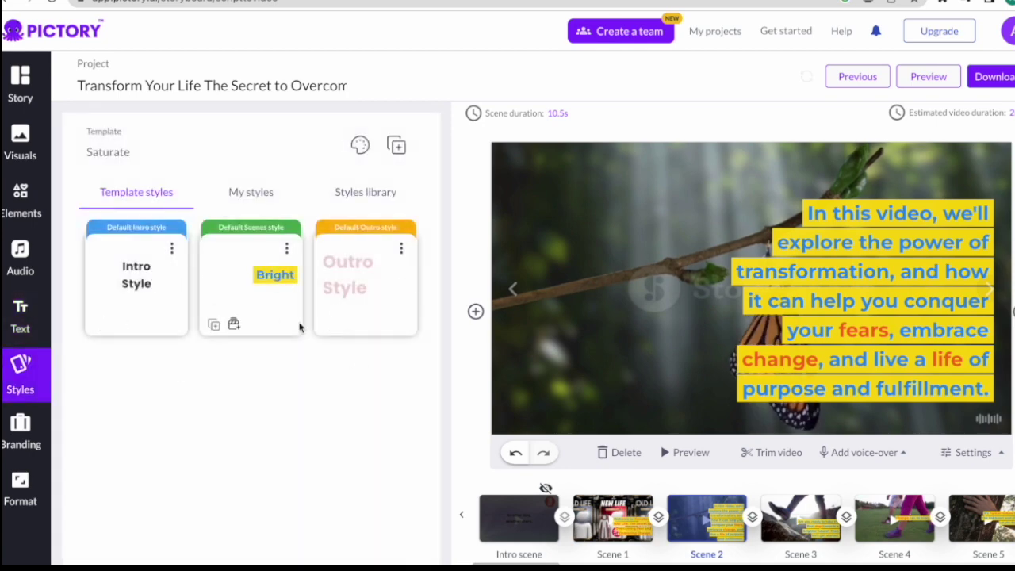
left_click(20, 84)
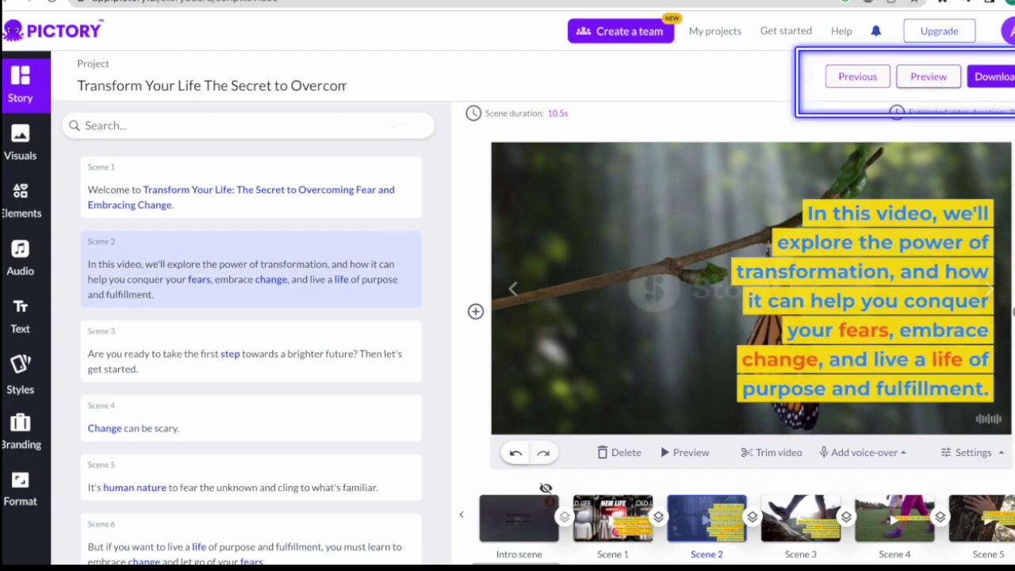
Step: Preview the finished project once more and download it as a video
left_click(938, 83)
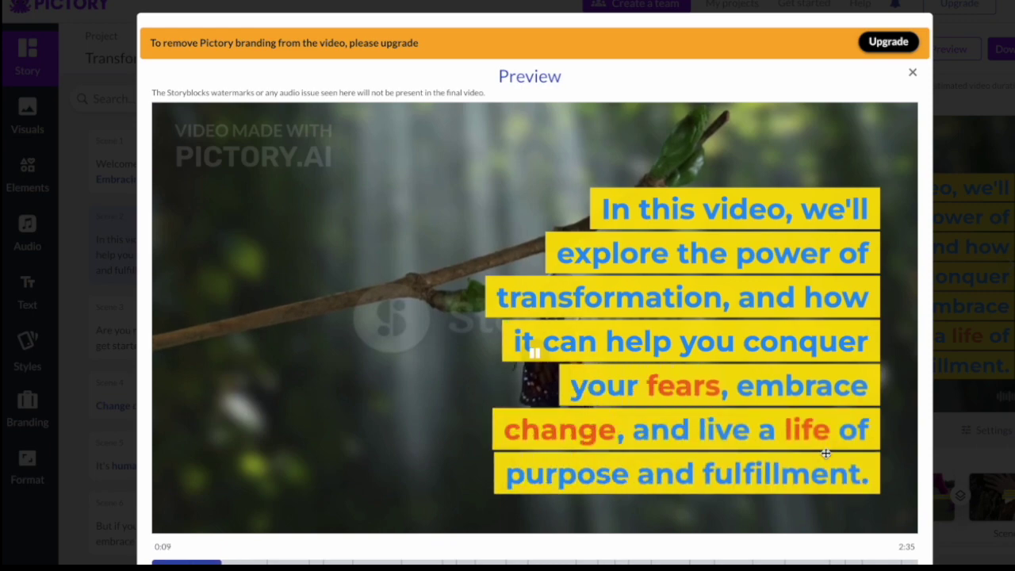
left_click(912, 72)
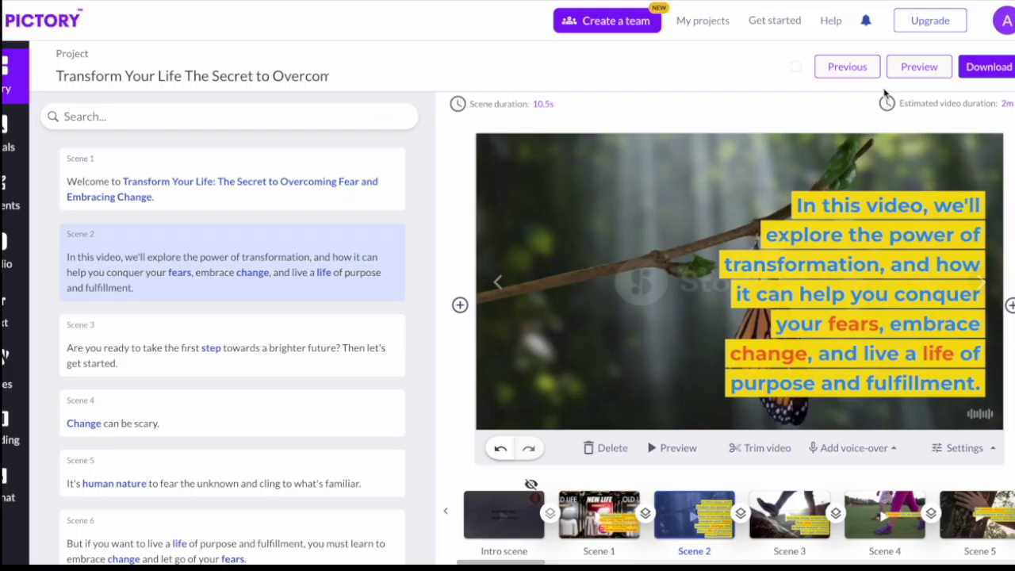
left_click(997, 75)
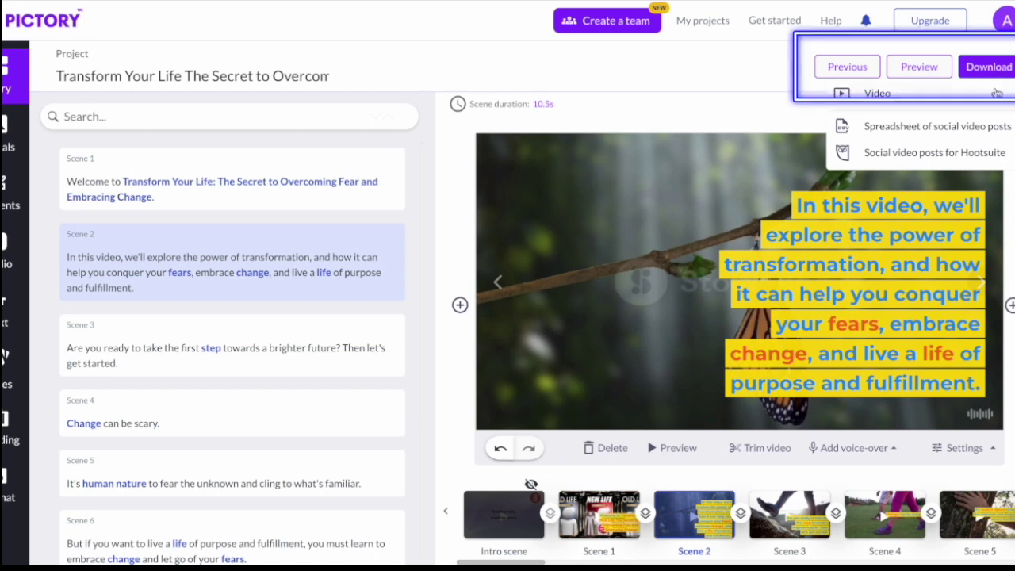
left_click(877, 95)
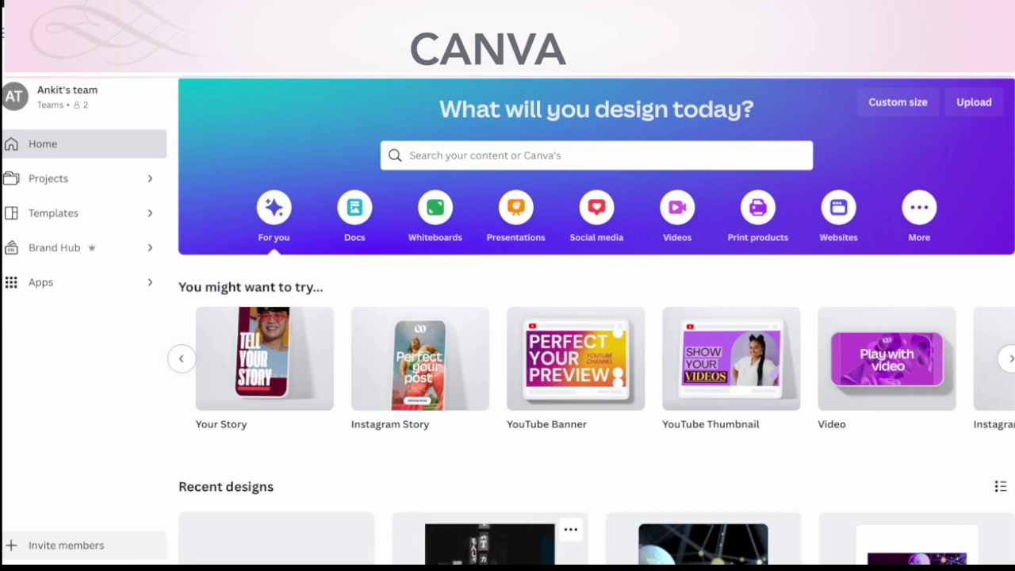
Step: Switch to Canva and create a blank YouTube Thumbnail design
mouse_move(467, 380)
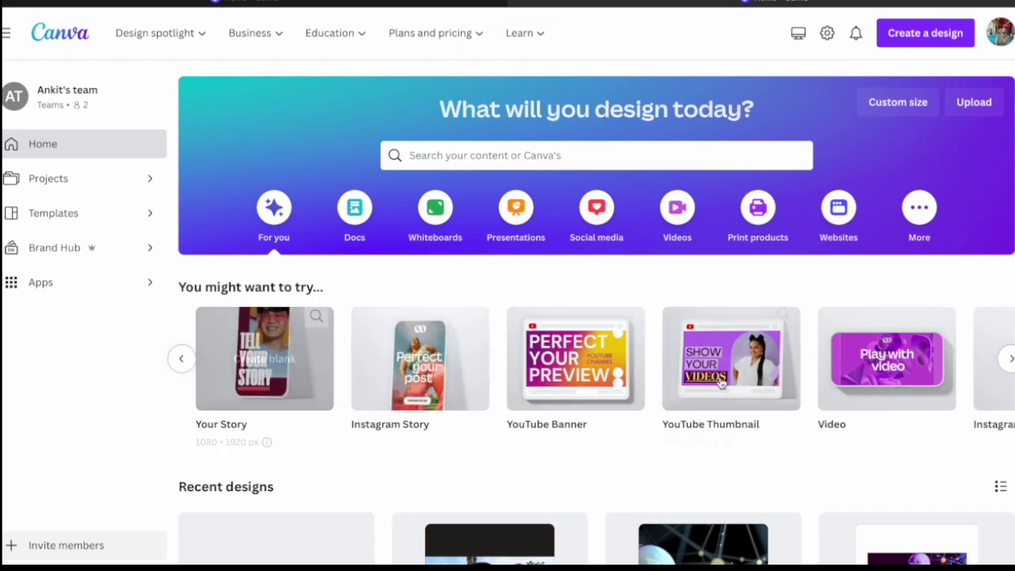
scroll(724, 380, "right", 1)
left_click(697, 358)
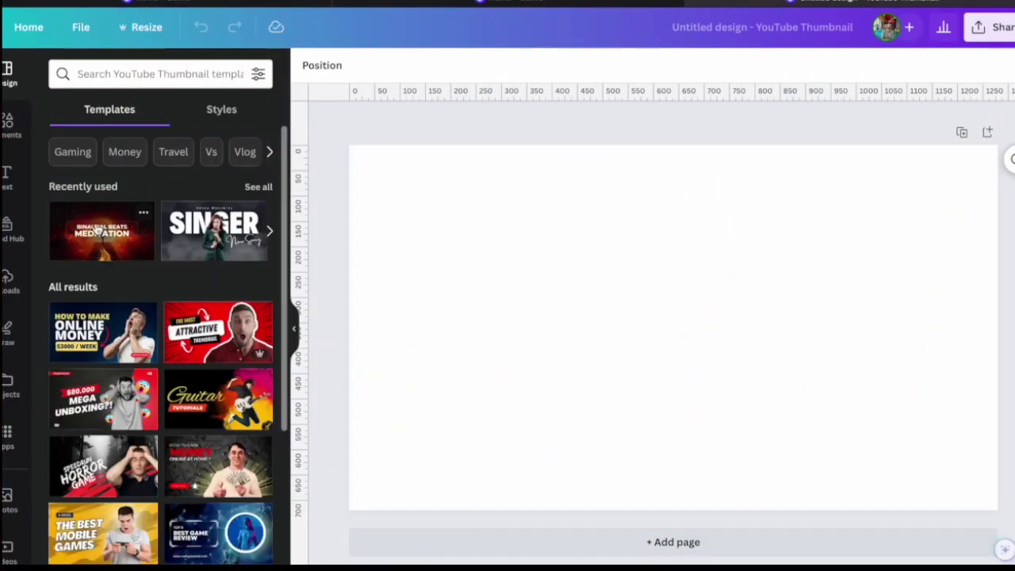
Step: Browse the thumbnail templates and apply the Black Binaural Meditation Music YouTube Thumbnail template
scroll(151, 399, "down", 5)
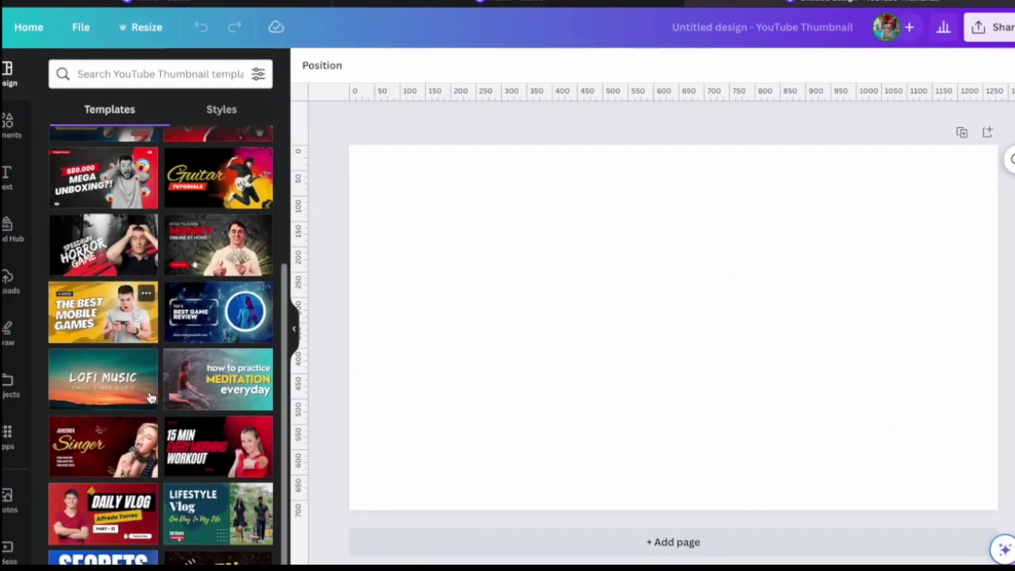
scroll(151, 397, "down", 4)
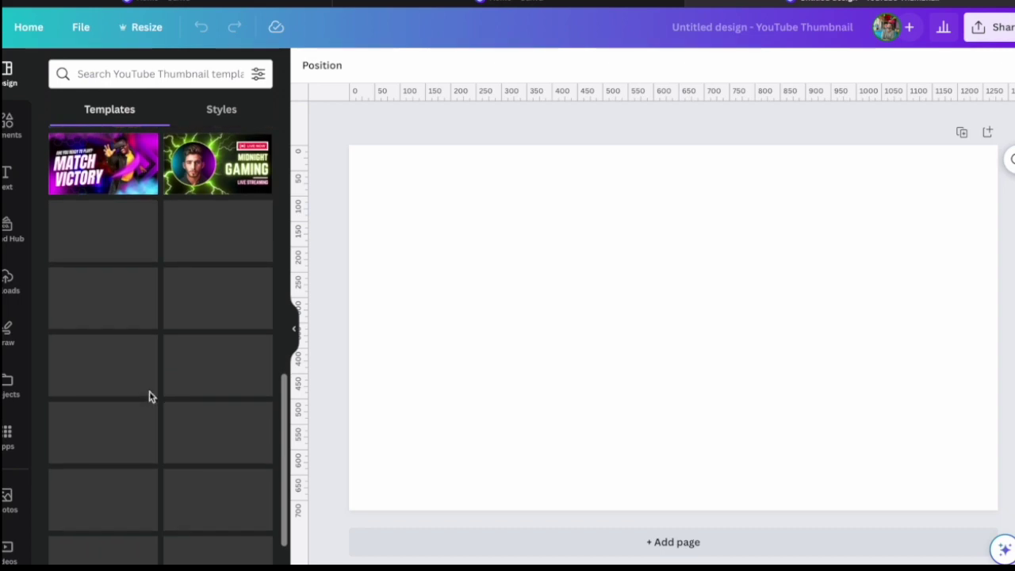
scroll(194, 369, "down", 7)
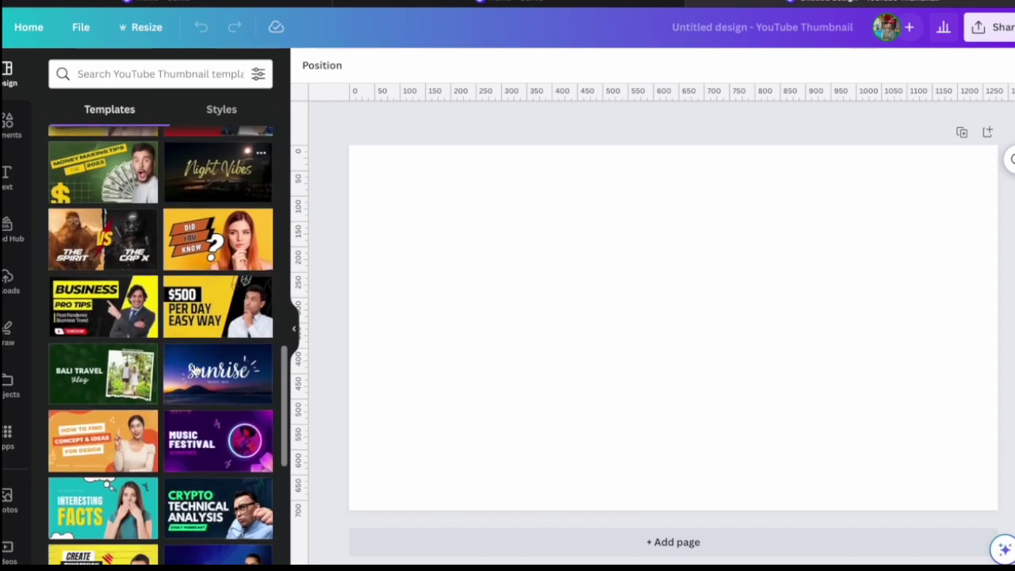
scroll(194, 369, "down", 3)
left_click(208, 421)
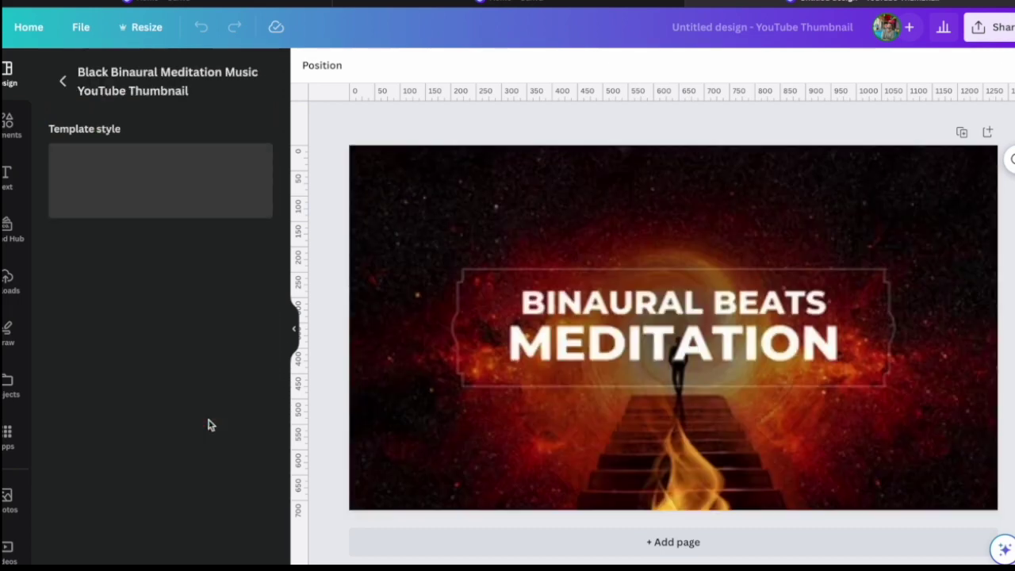
Step: Change the thumbnail text to "OVER COMING FEAR" and enlarge the word FEAR to size 89.6
left_click(714, 346)
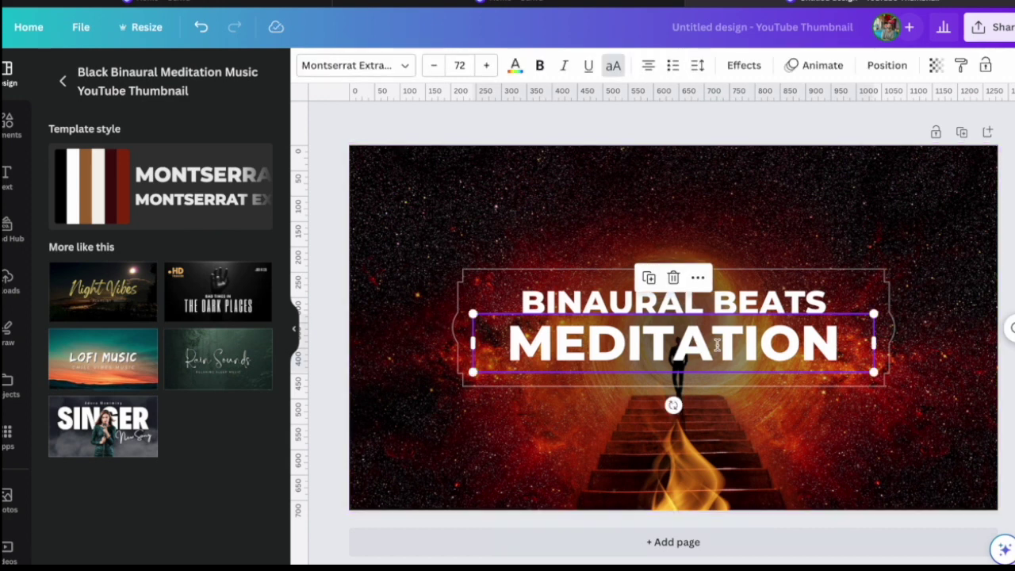
double_click(828, 341)
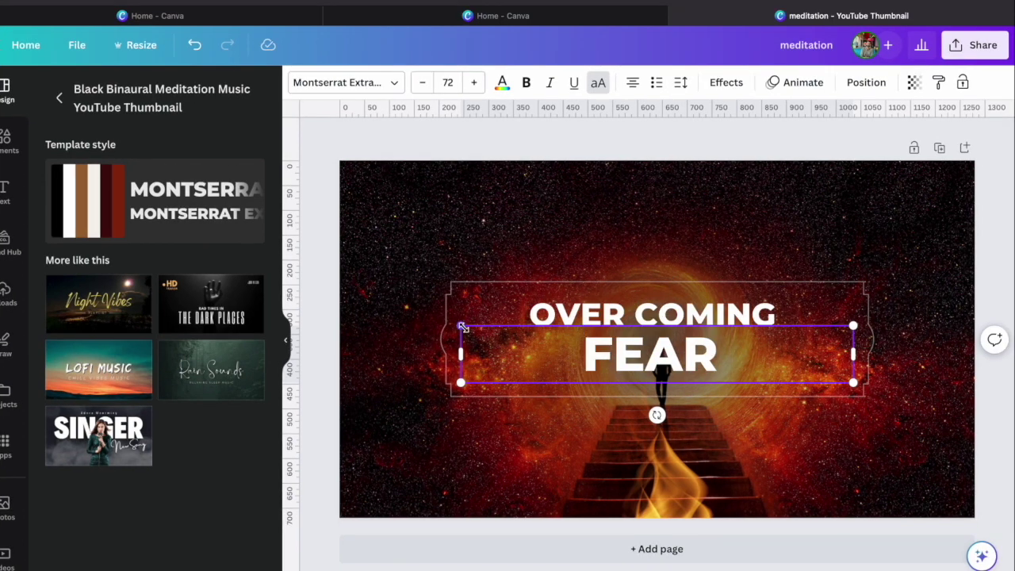
left_click_drag(463, 327, 381, 288)
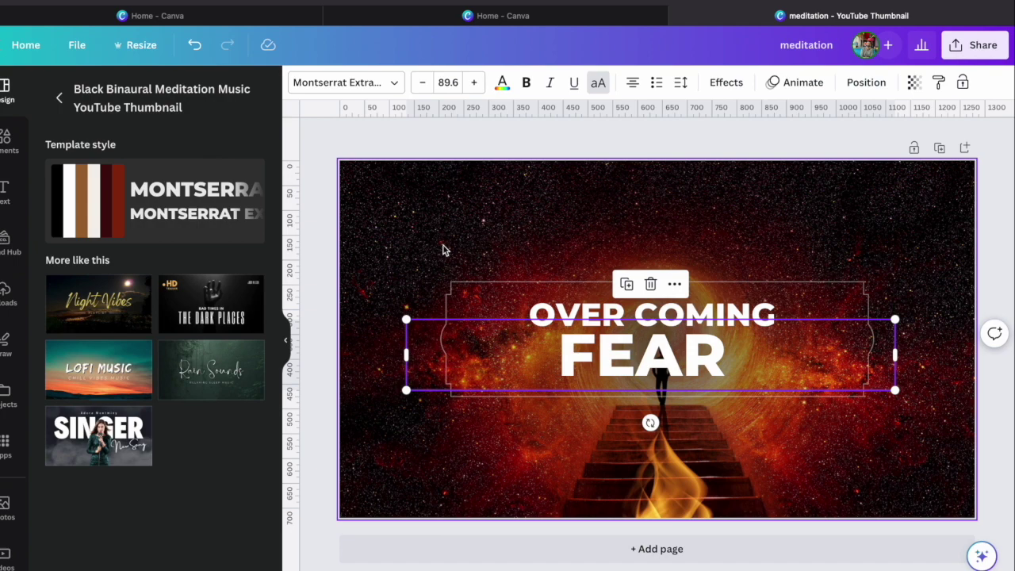
Step: Download the thumbnail as a PNG file at 1,760 × 990 px
left_click(77, 45)
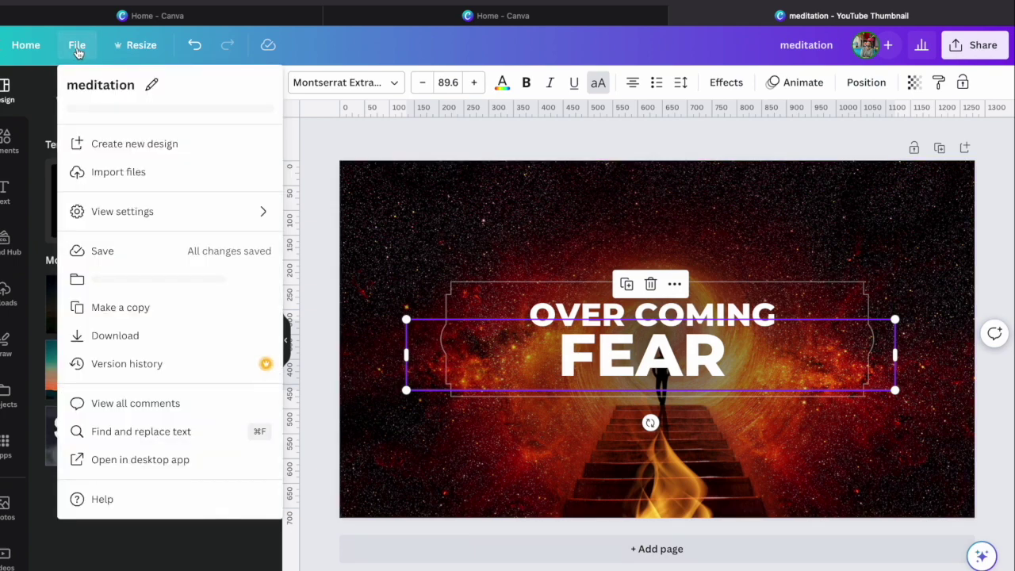
left_click(132, 335)
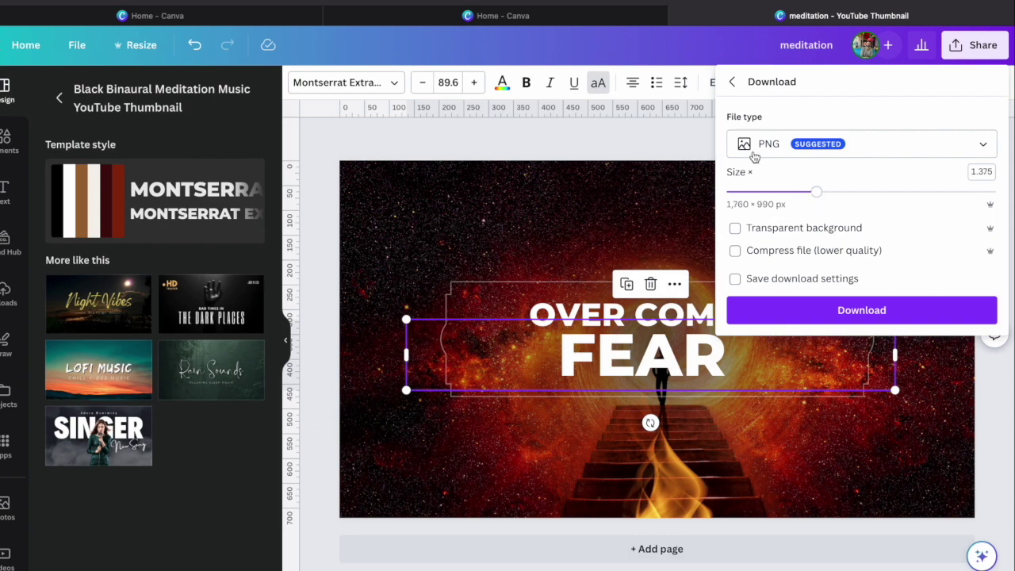
left_click(824, 302)
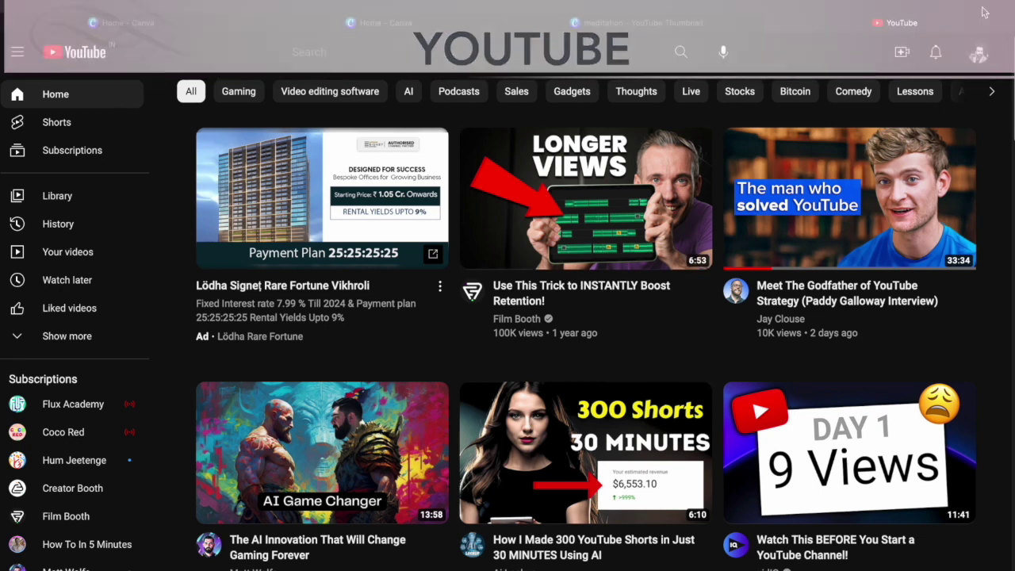
Step: Switch to YouTube and upload the video file TransformYourLifeThe.mp4 from the Desktop folder
left_click(902, 54)
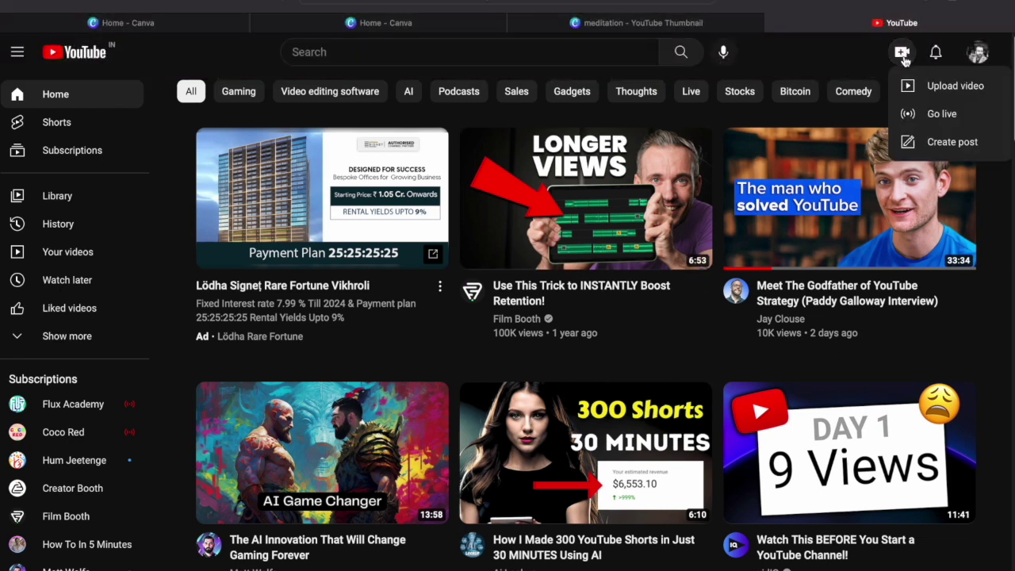
left_click(923, 83)
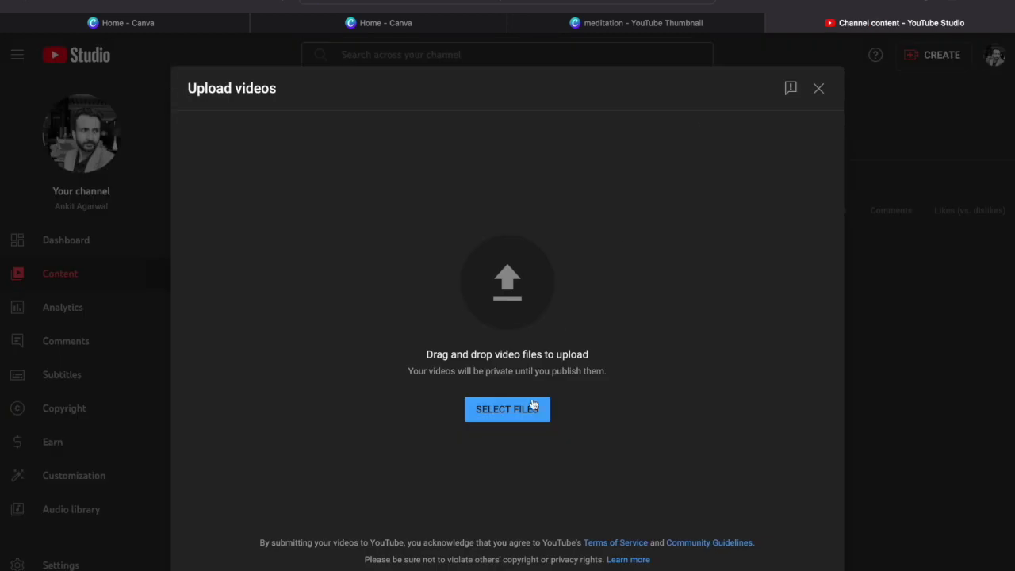
left_click(529, 406)
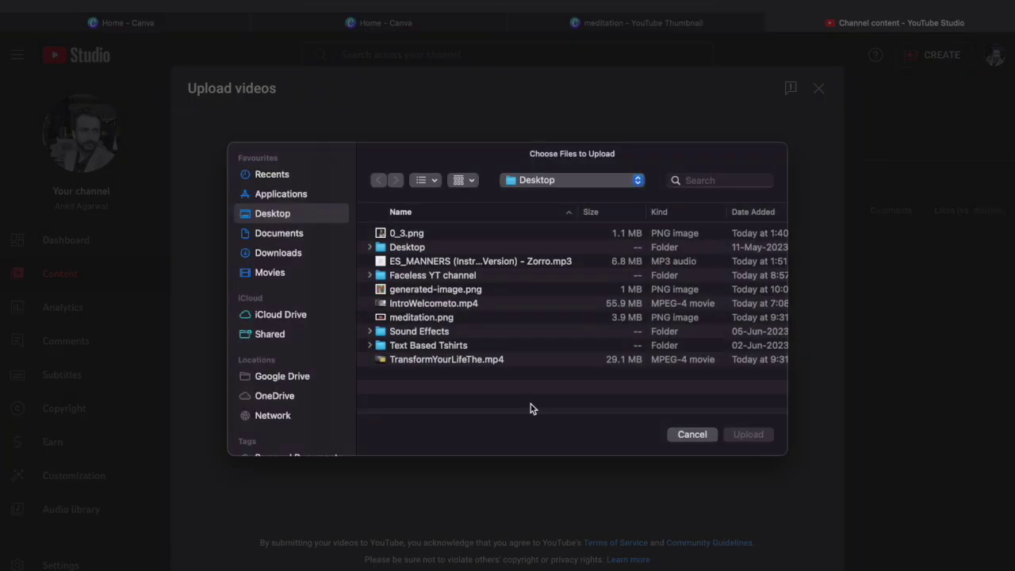
left_click(480, 361)
left_click(753, 436)
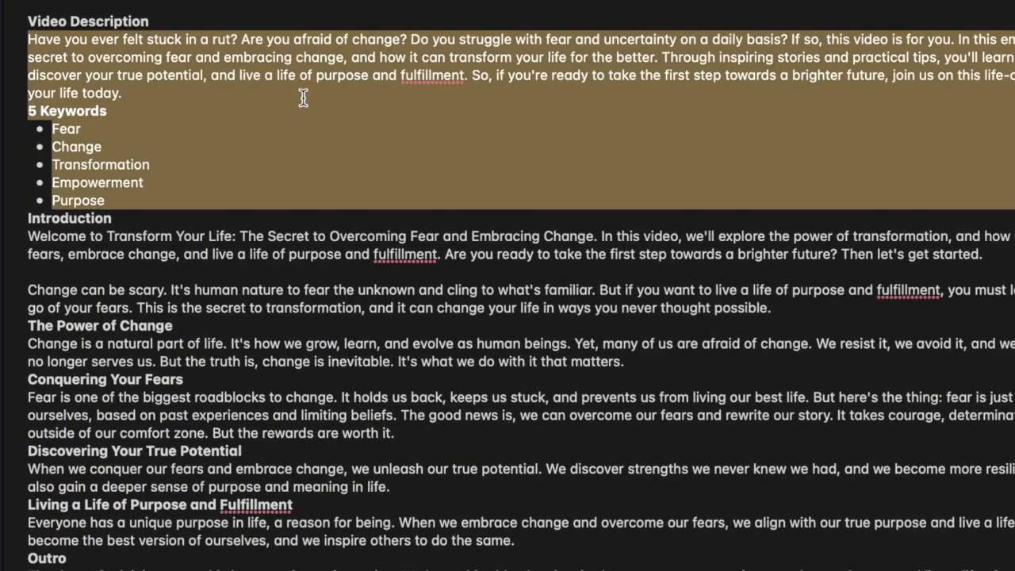
Step: Copy the video description and five keywords from the script notes and paste them at the start of the YouTube video's description
left_click(177, 90)
left_click_drag(34, 46, 177, 206)
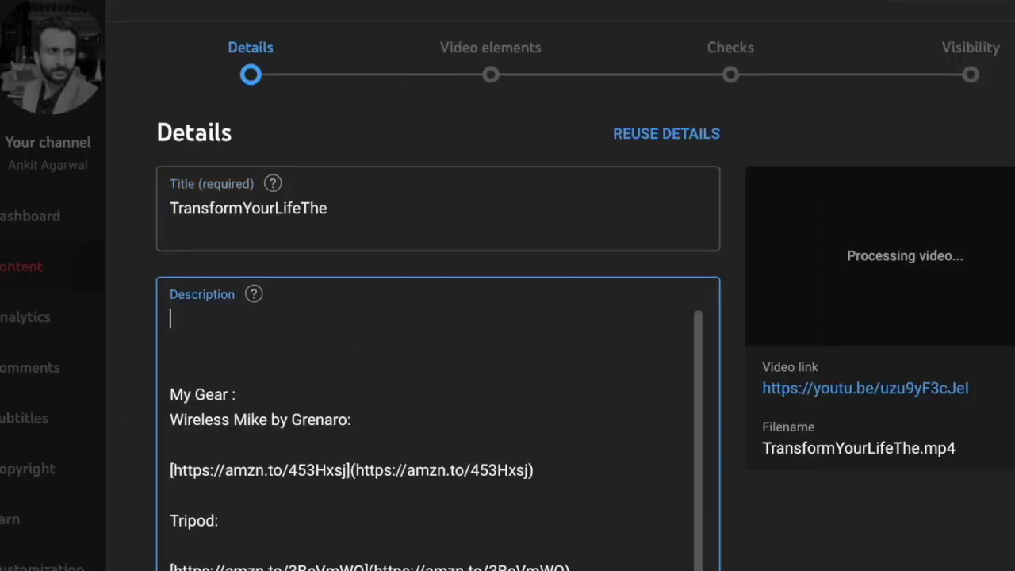
key("ctrl+v")
Step: Upload the OVER COMING FEAR image as the video's thumbnail
scroll(336, 375, "down", 5)
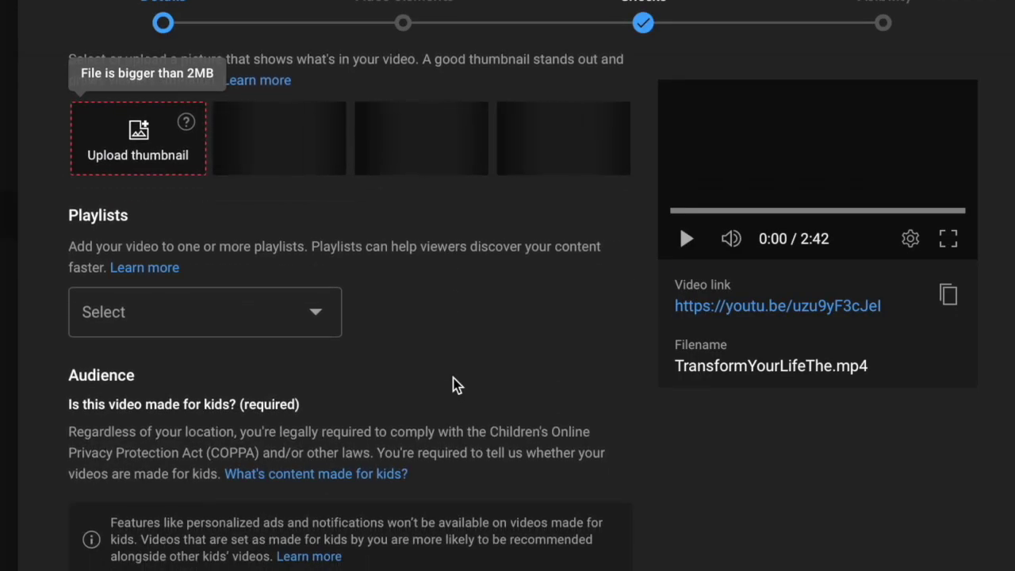
scroll(456, 384, "up", 2)
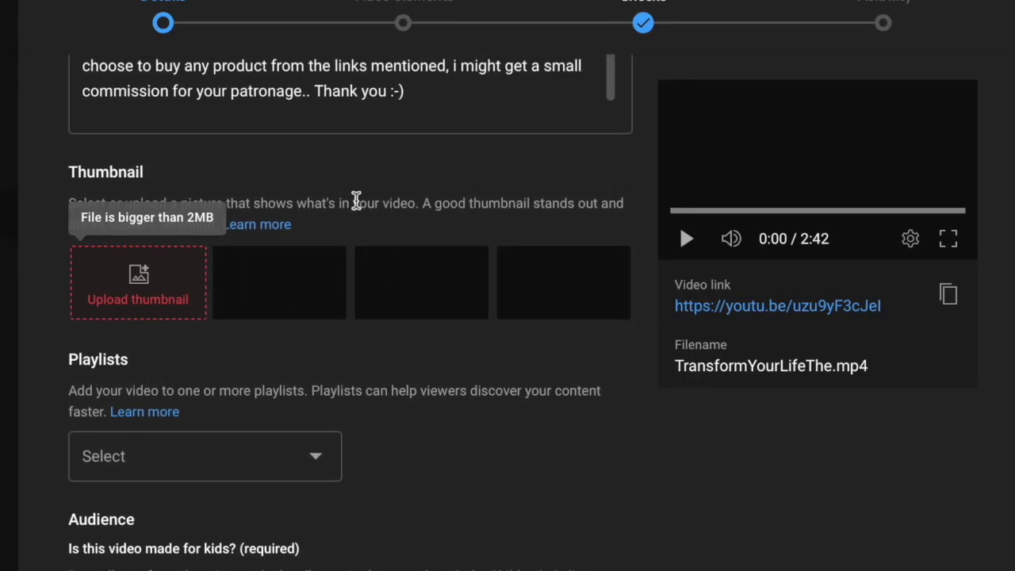
left_click(161, 296)
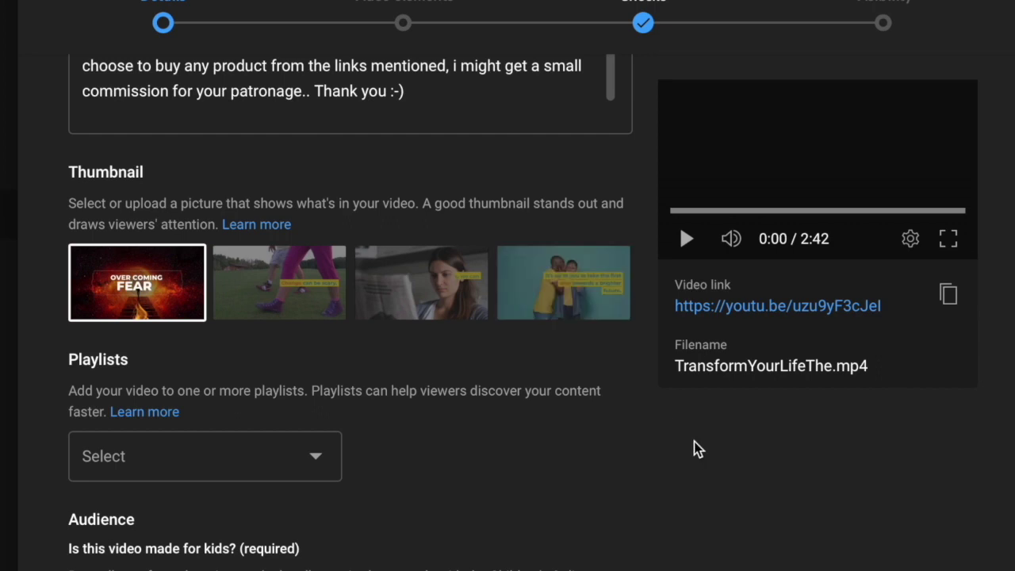
scroll(324, 376, "down", 1)
left_click(324, 374)
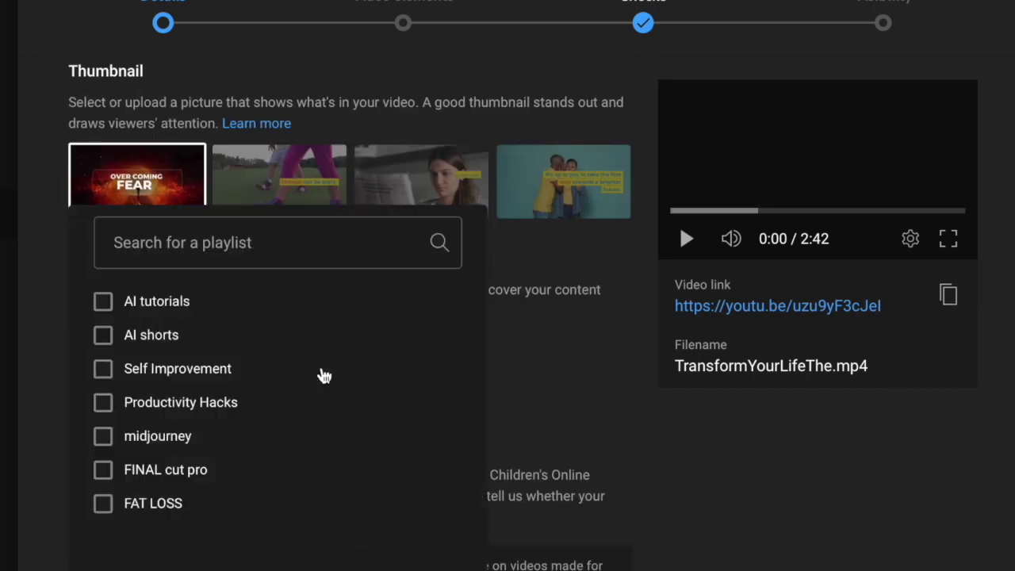
left_click(611, 373)
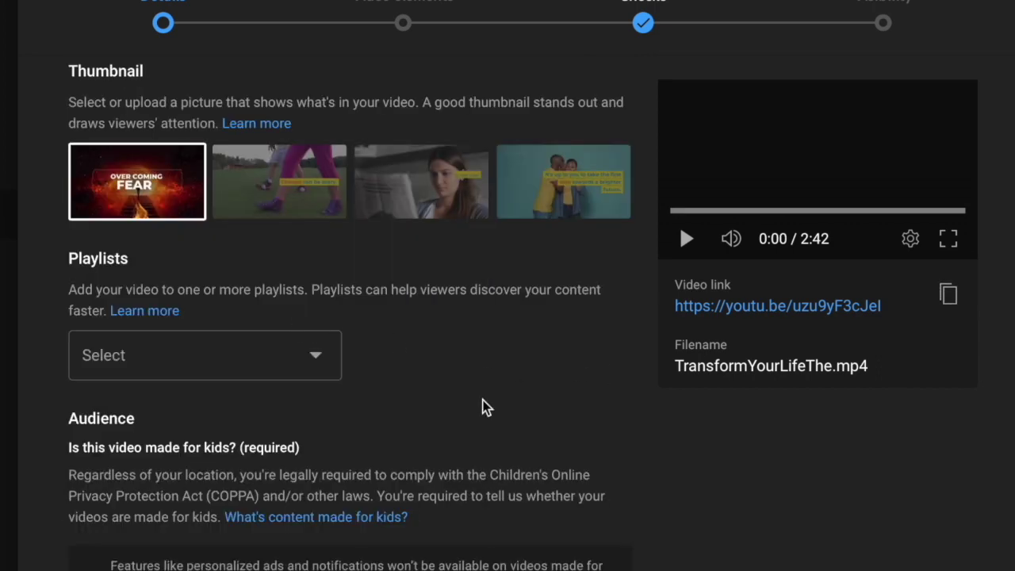
Step: Expand the additional video details and paste the keywords copied from the script notes as the video's tags
scroll(484, 407, "down", 3)
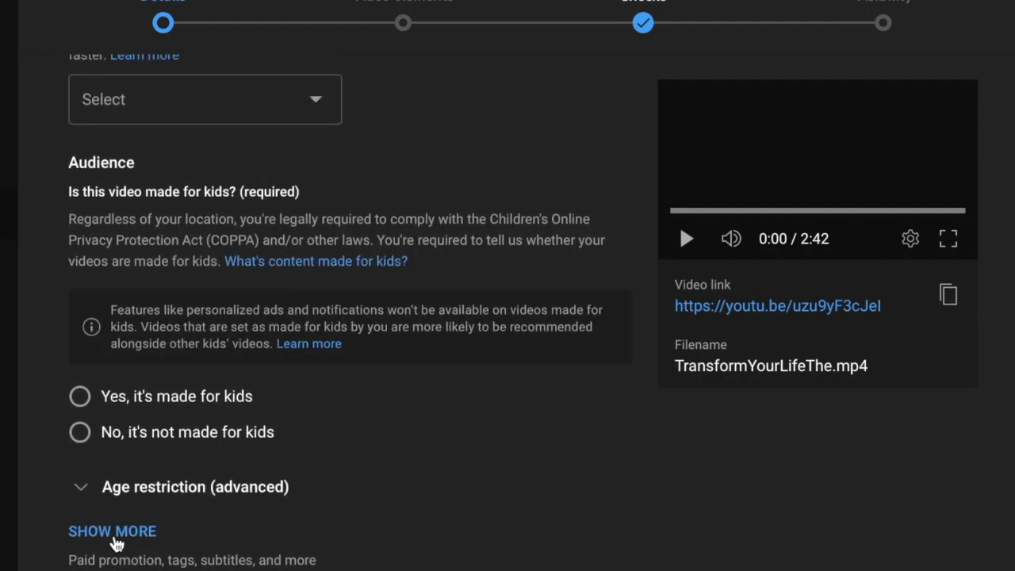
left_click(114, 532)
scroll(198, 289, "down", 5)
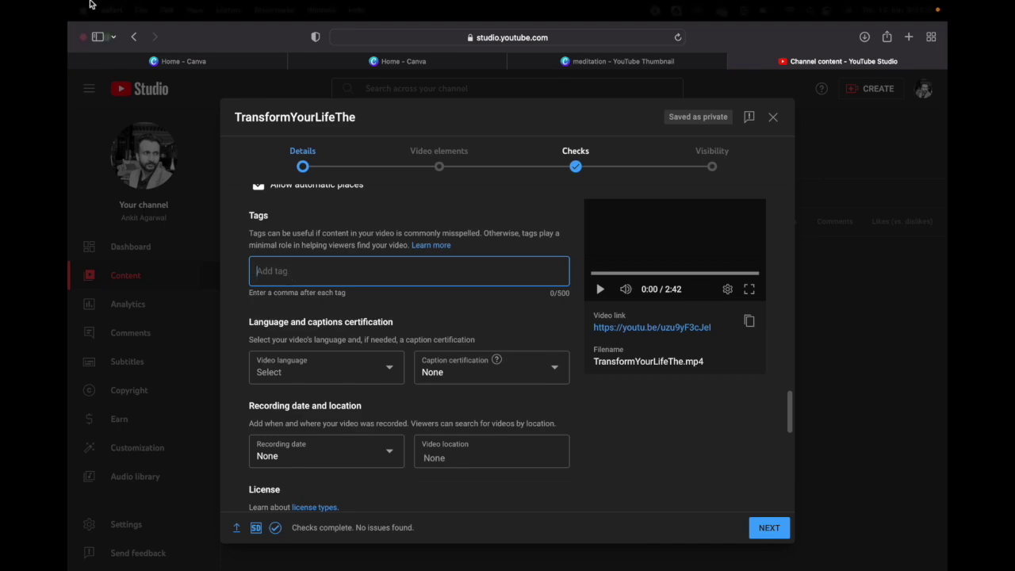
left_click(109, 42)
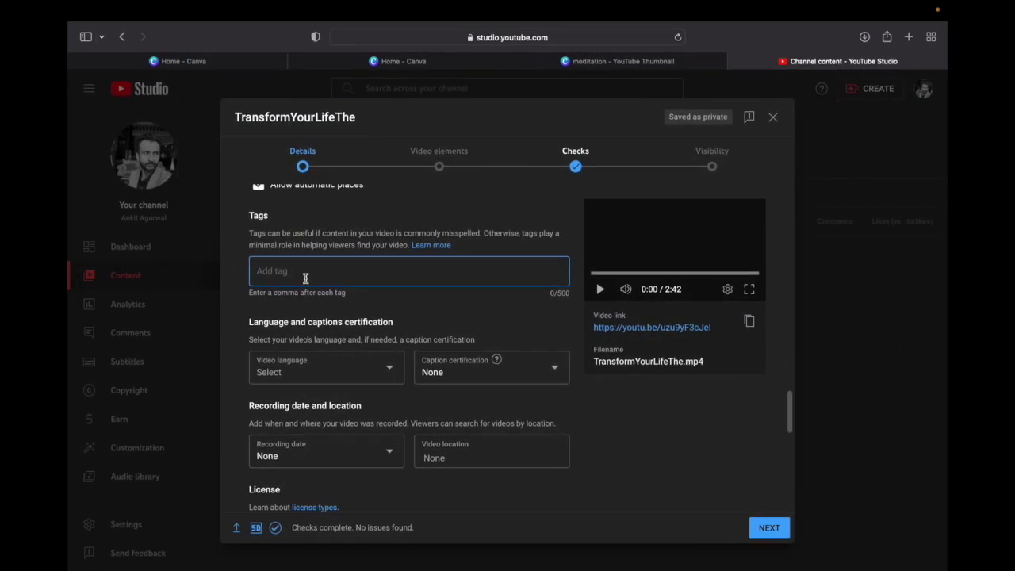
key("super+v")
Step: Set the video's category to People & Blogs
scroll(513, 377, "down", 5)
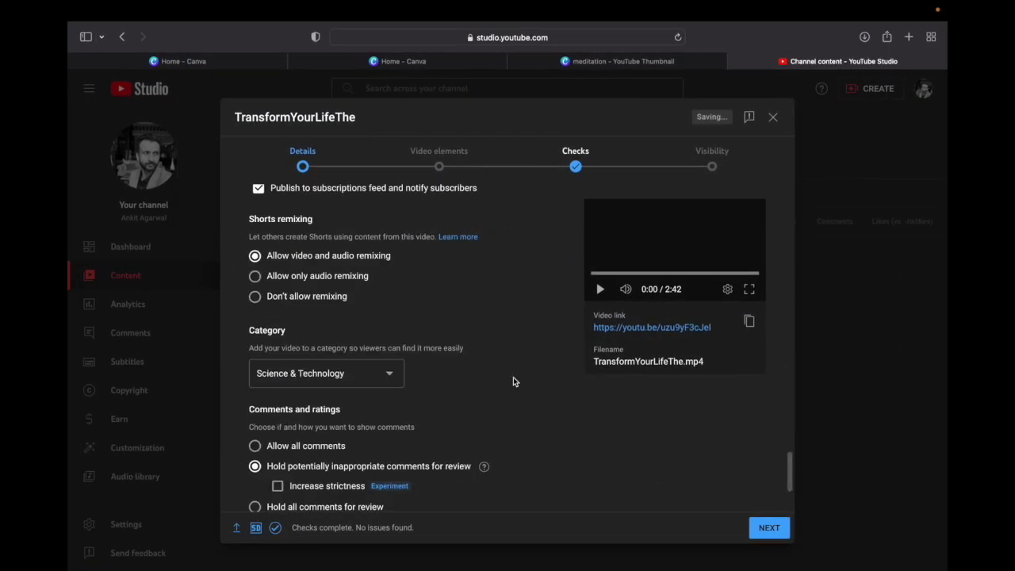
left_click(390, 376)
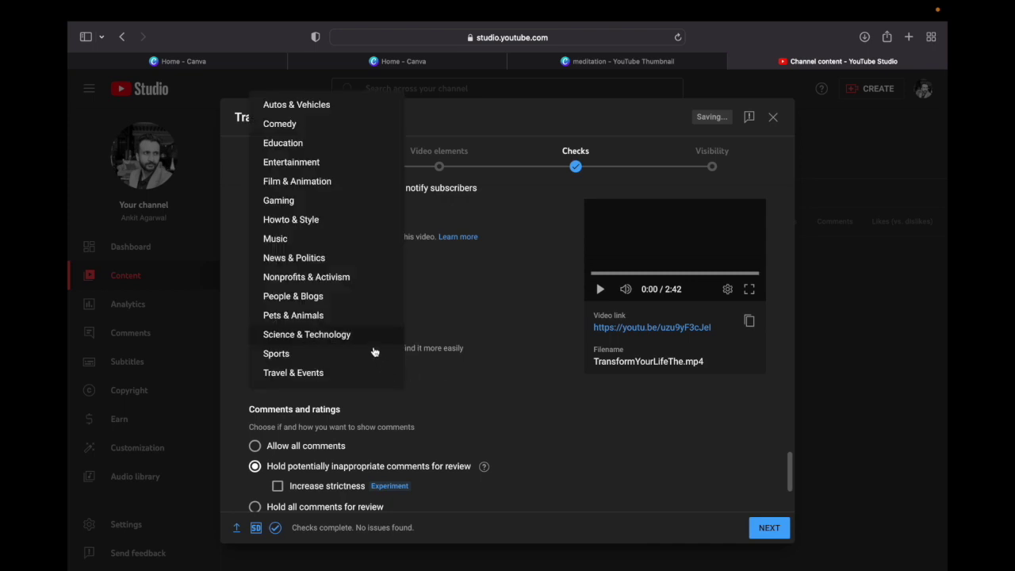
left_click(341, 303)
Step: Try to continue past the video details, and answer the required audience question with "No, it's not made for kids"
scroll(473, 403, "down", 3)
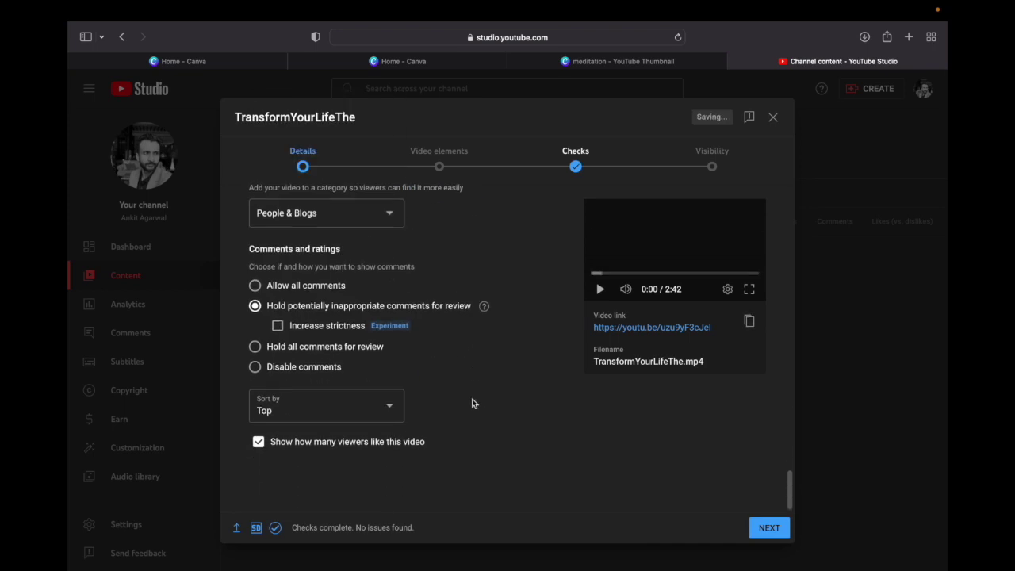
left_click(767, 529)
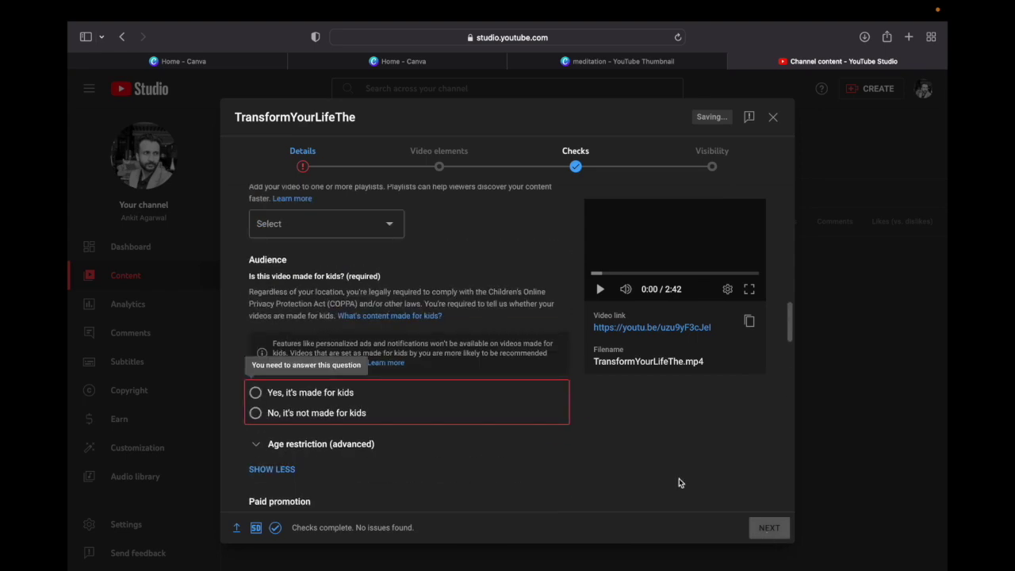
left_click(544, 416)
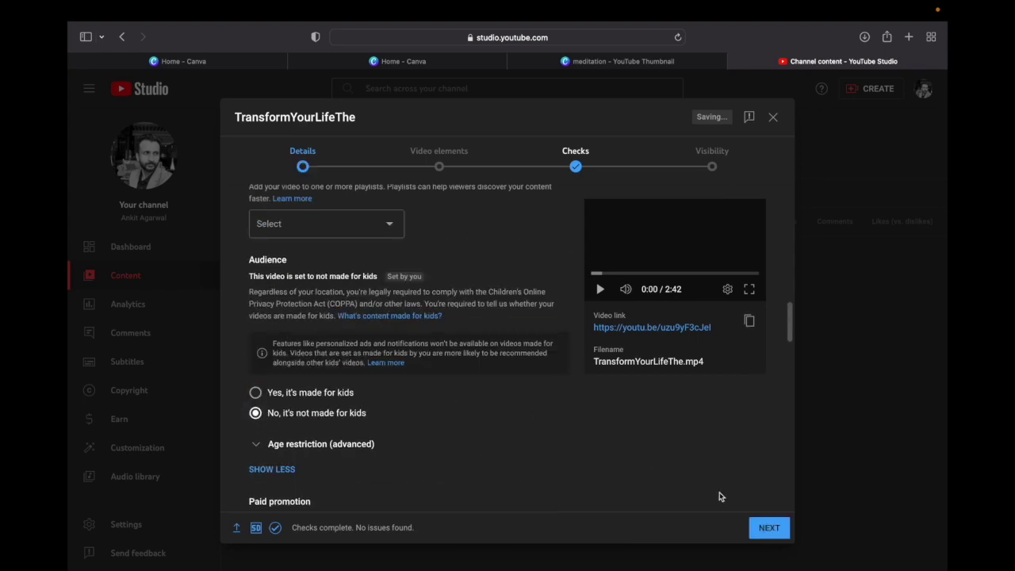